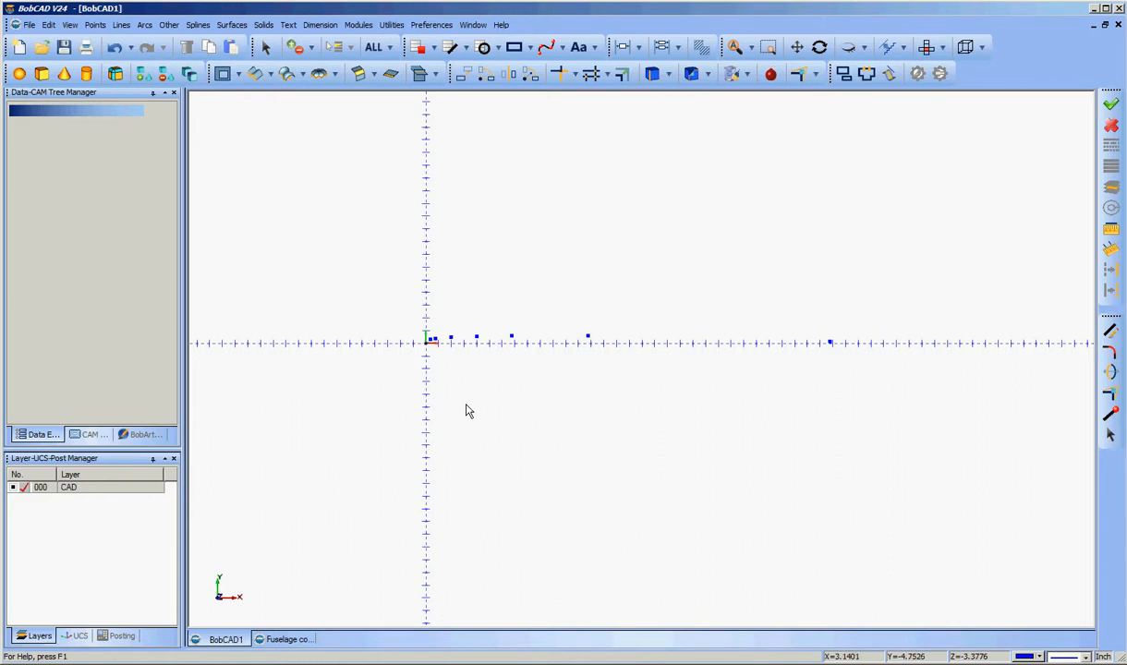
Inspect the row of plotted points along the X axis, from the origin out to the farthest point
scroll(504, 409, up, 1)
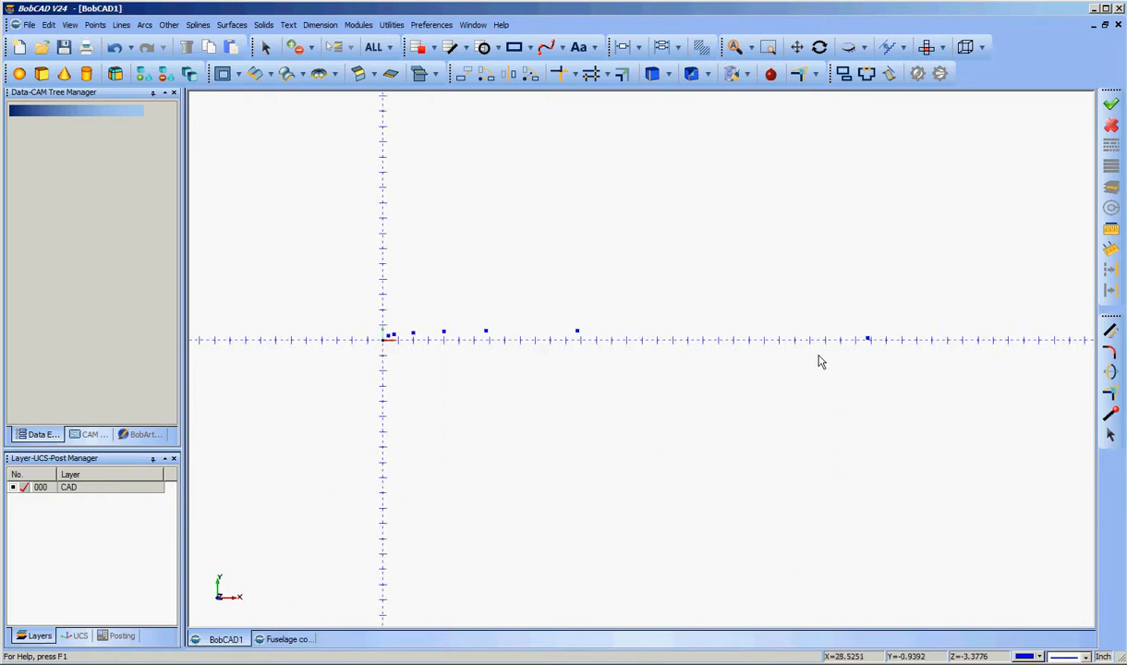
scroll(824, 360, up, 6)
mouse_move(350, 364)
middle_down()
mouse_move(827, 407)
mouse_move(883, 399)
middle_up()
scroll(883, 406, down, 3)
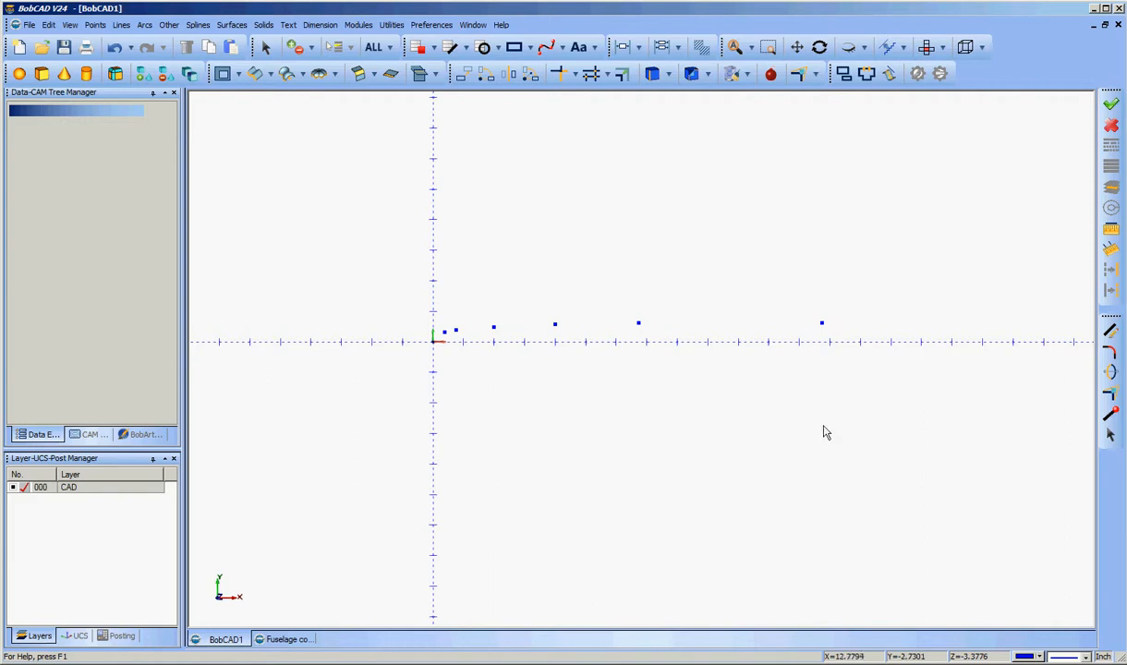
middle_drag(930, 410, 902, 420)
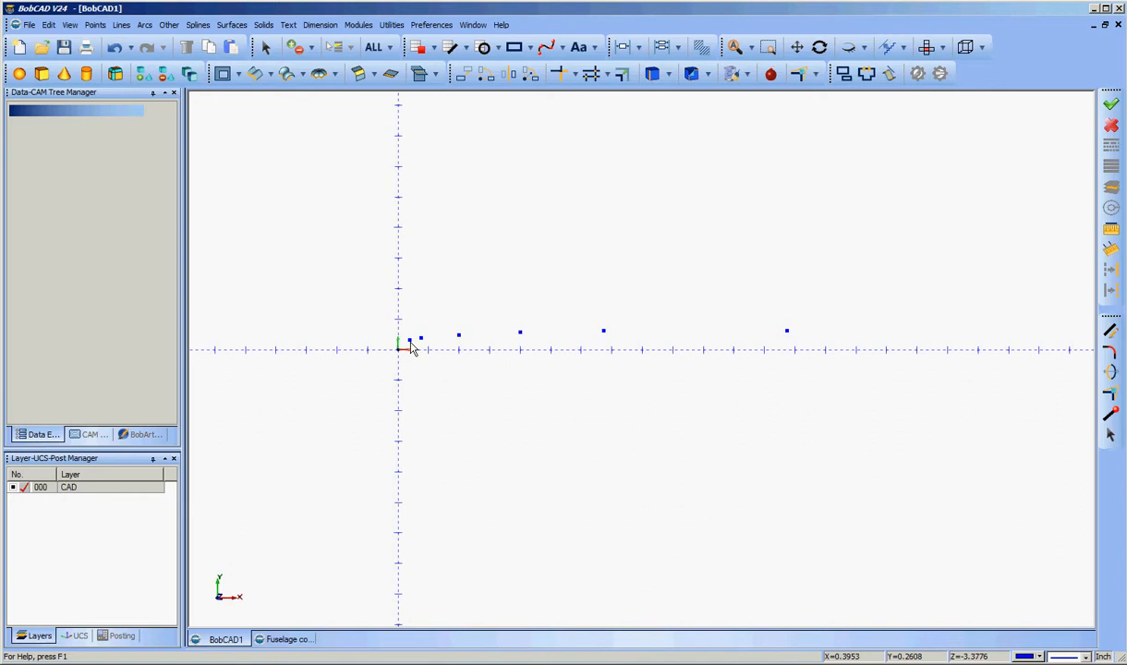
scroll(786, 440, down, 2)
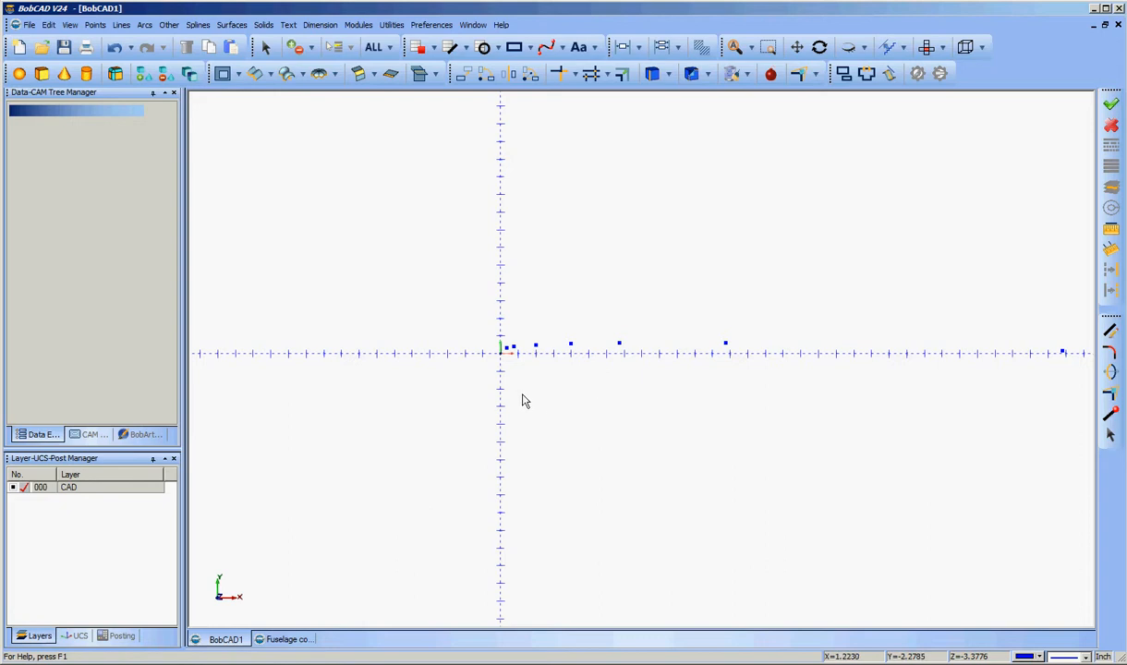
scroll(522, 400, up, 1)
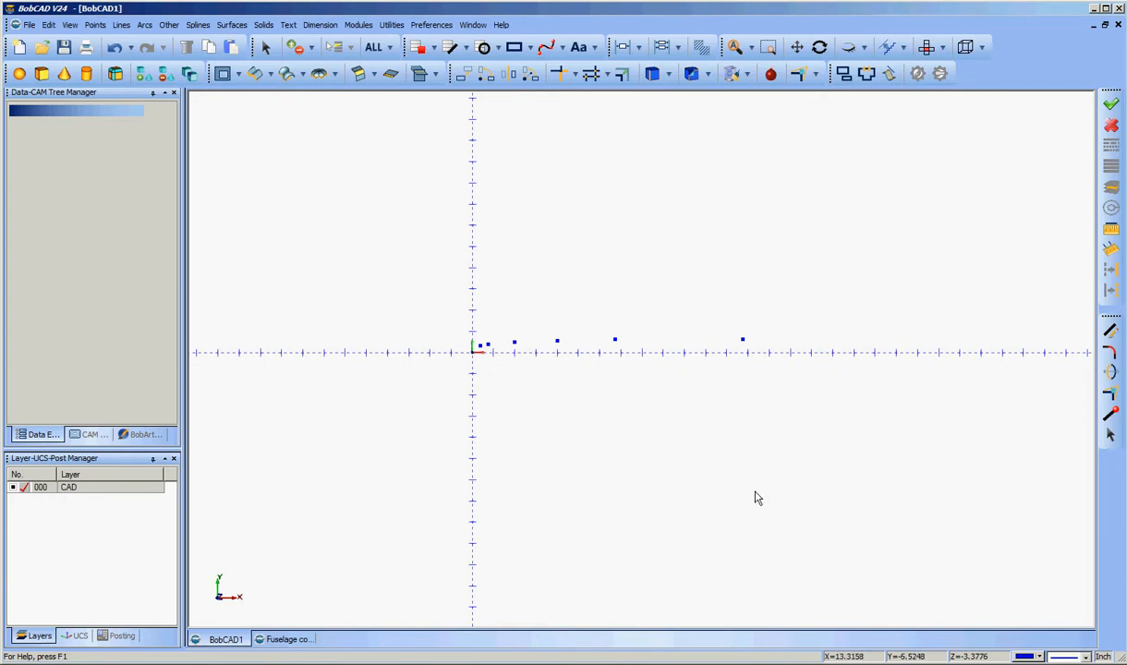
Draw a line by coordinates along the X axis from X 0.375 to X 31.795, with all Y and Z values at 0
click(120, 25)
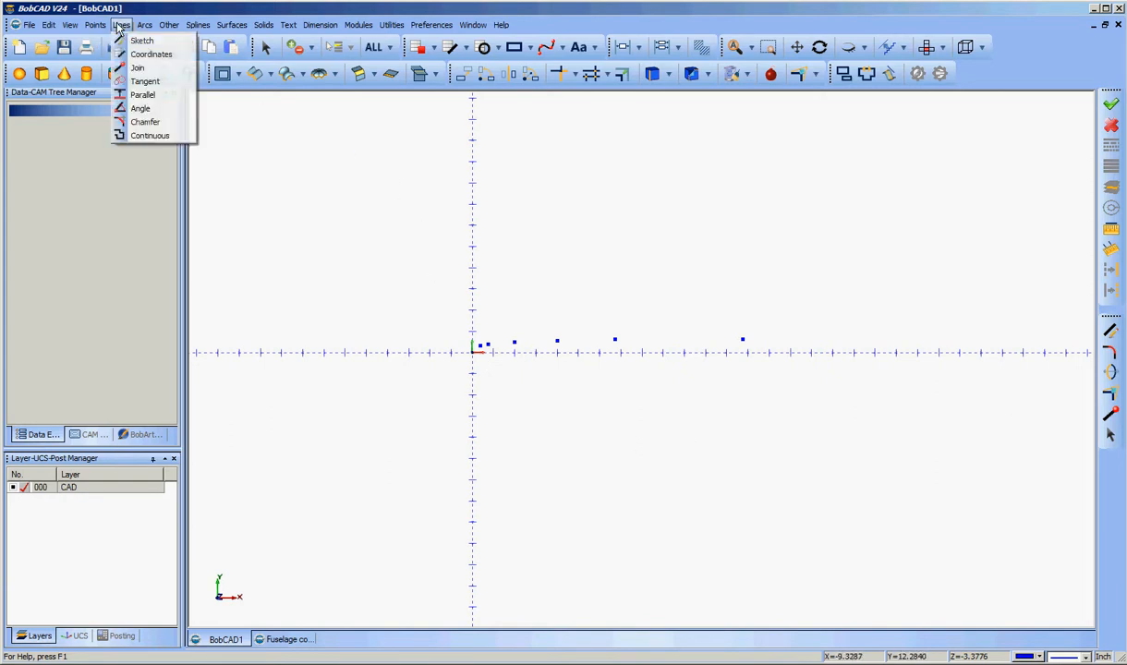
click(148, 56)
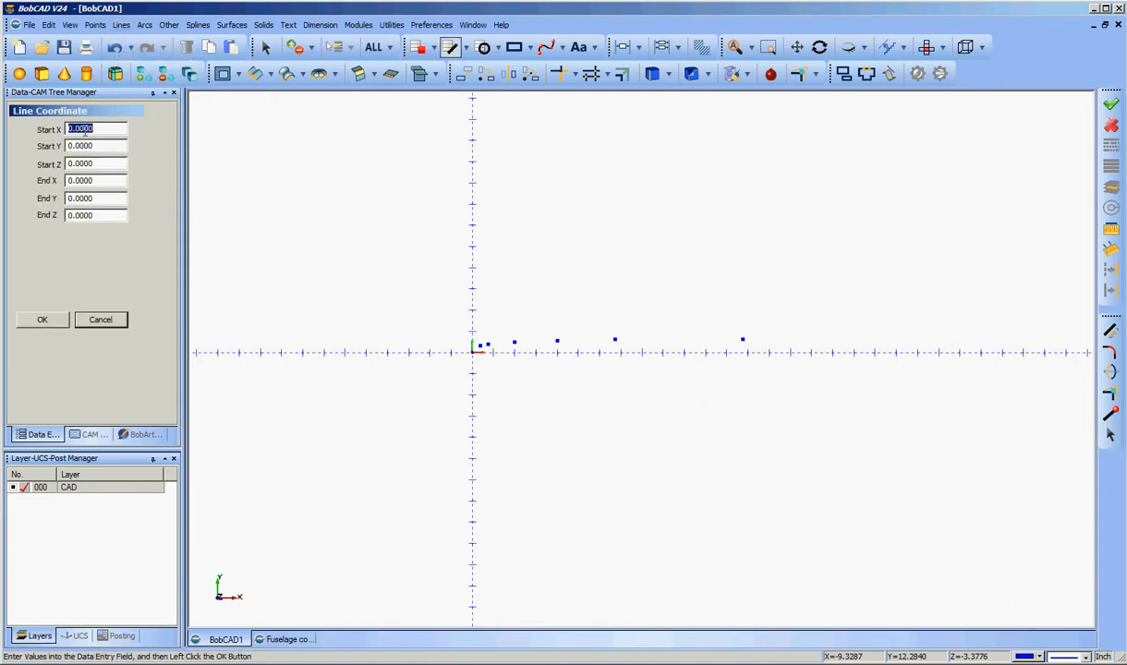
drag(77, 130, 124, 130)
key(BackSpace)
middle_drag(895, 435, 499, 455)
scroll(669, 443, up, 5)
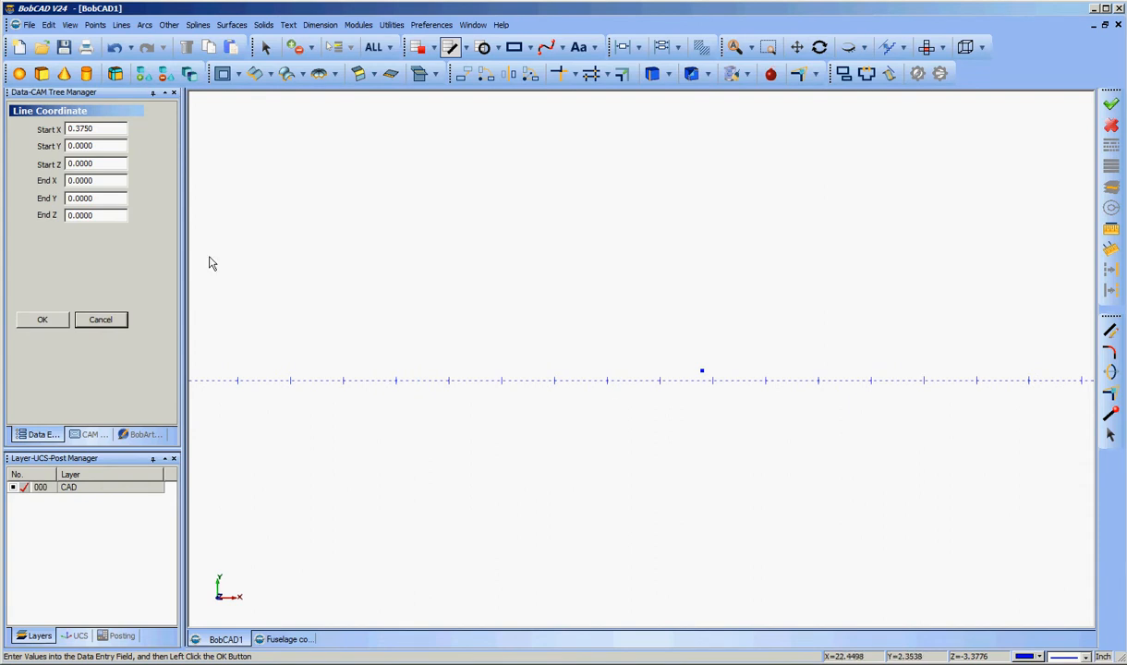
drag(98, 183, 60, 185)
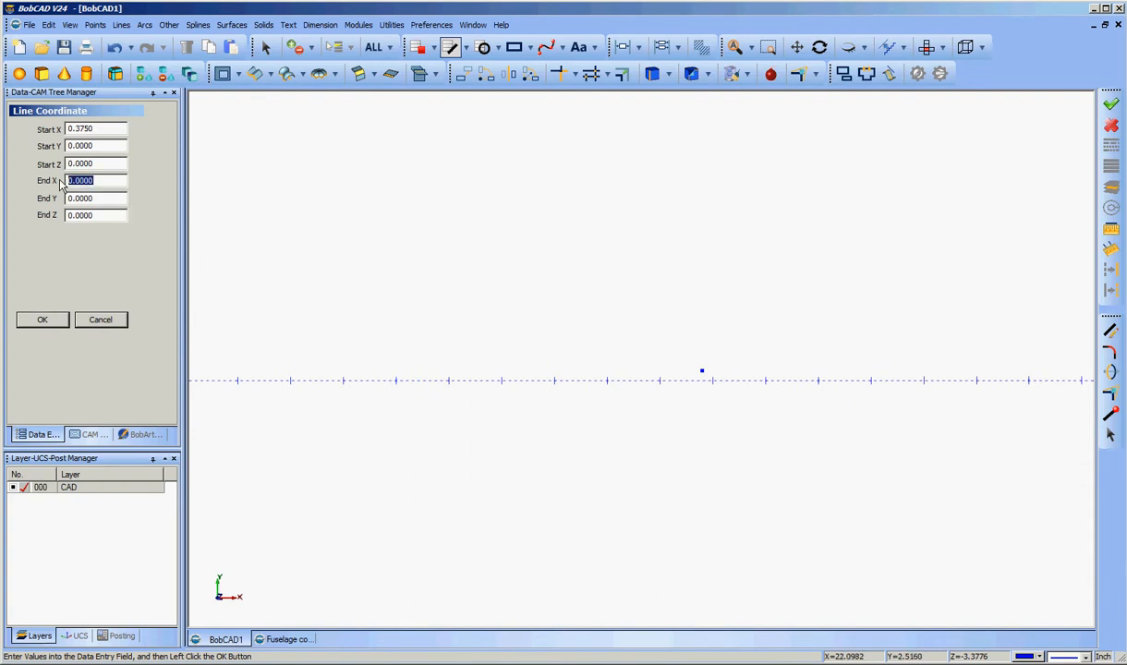
text(31.795)
click(43, 321)
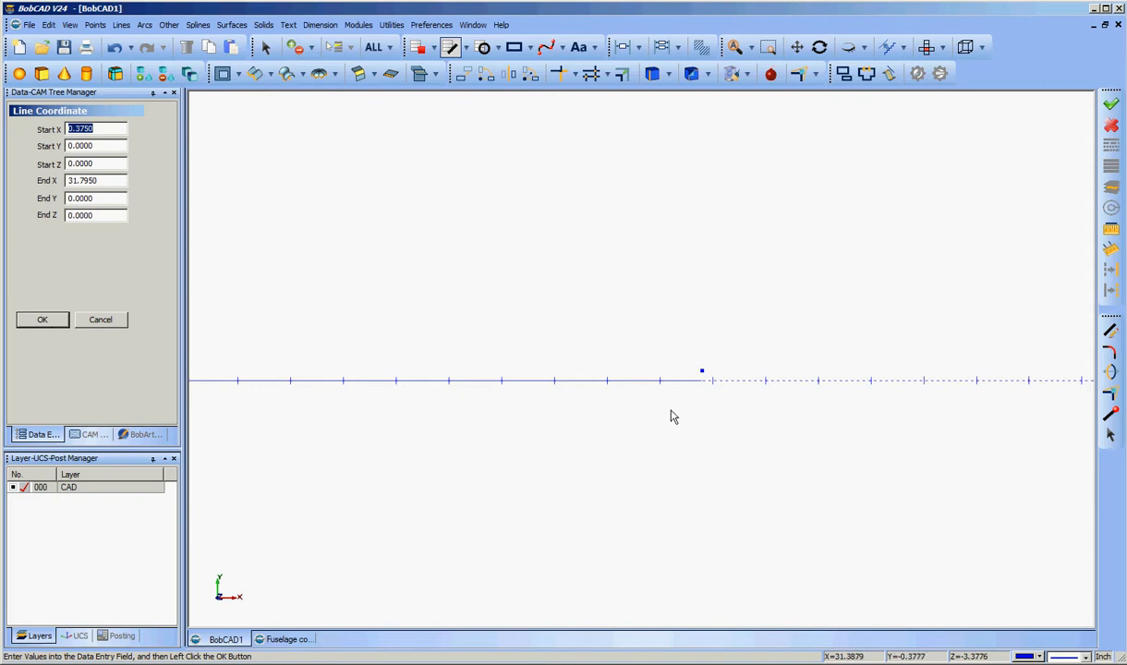
click(110, 321)
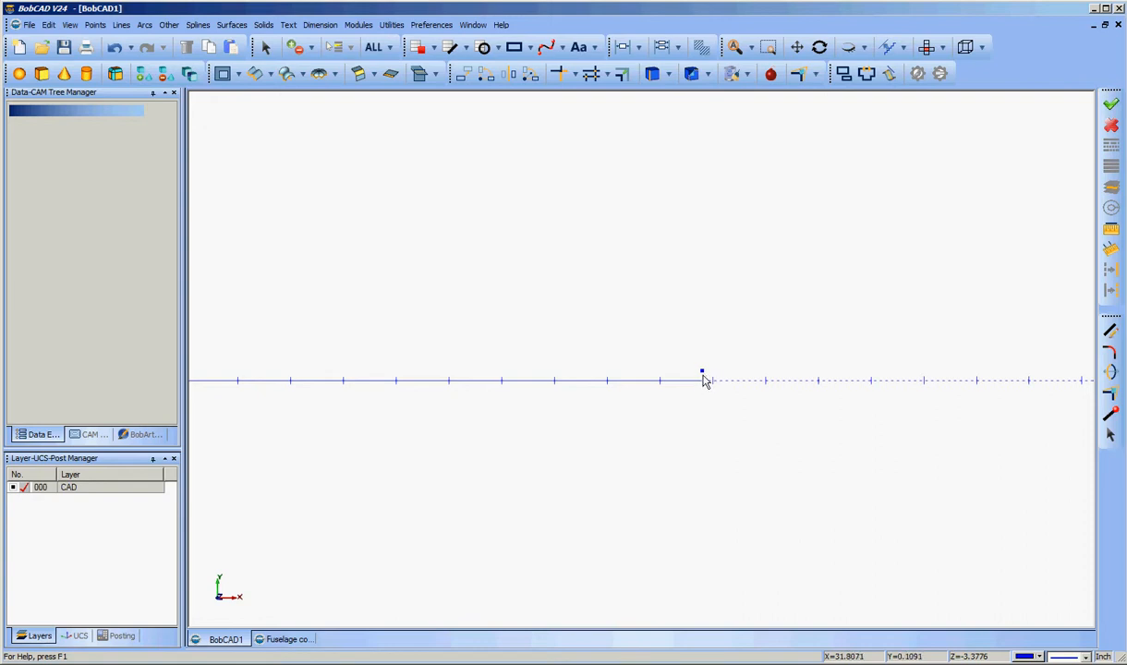
click(121, 26)
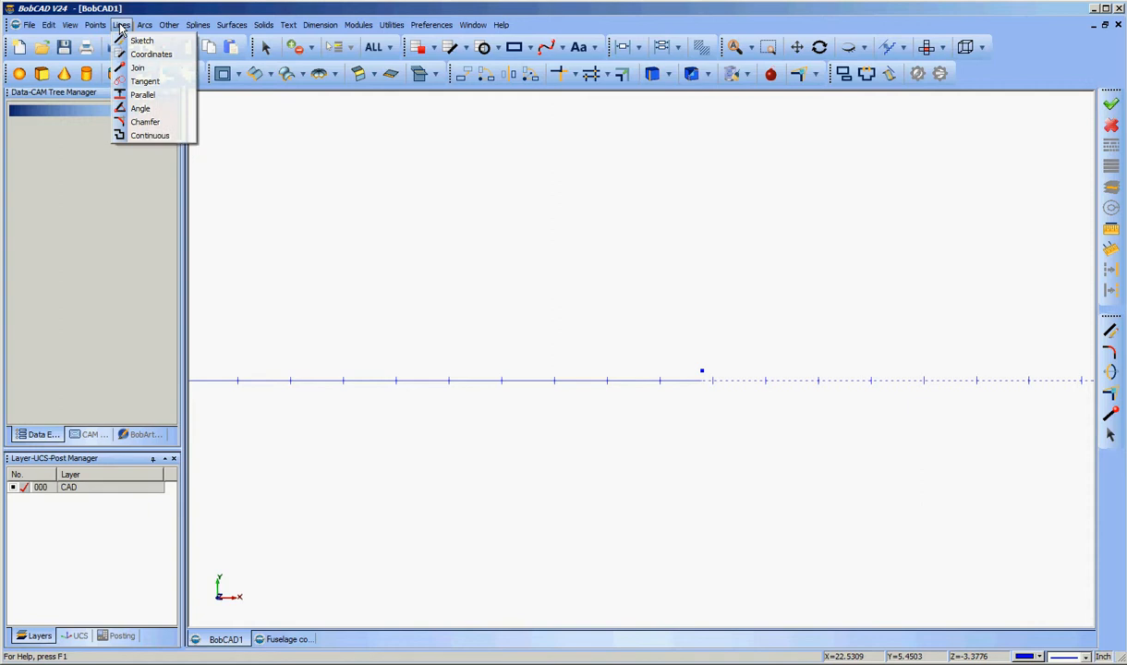
click(135, 69)
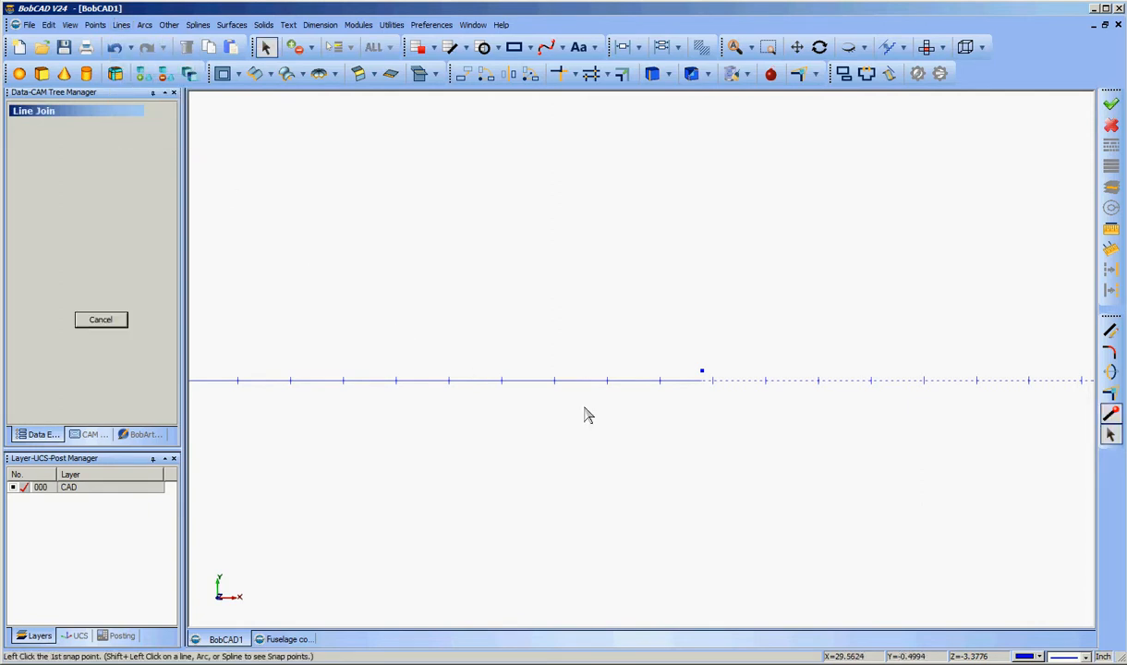
scroll(610, 426, down, 3)
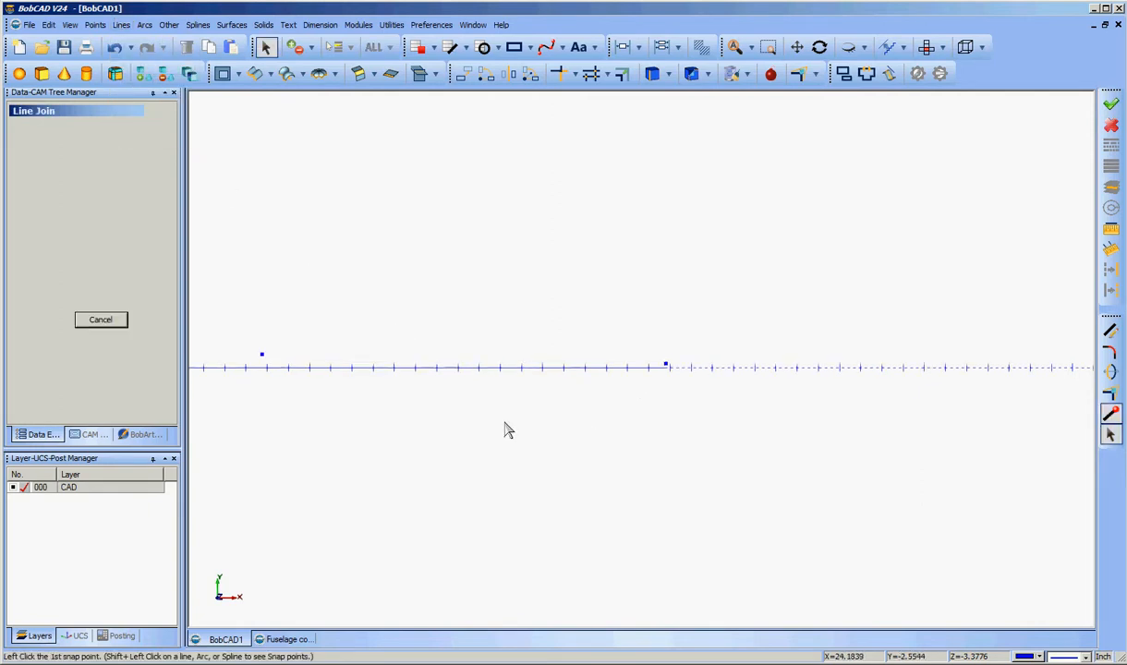
middle_drag(410, 435, 631, 420)
scroll(631, 420, down, 1)
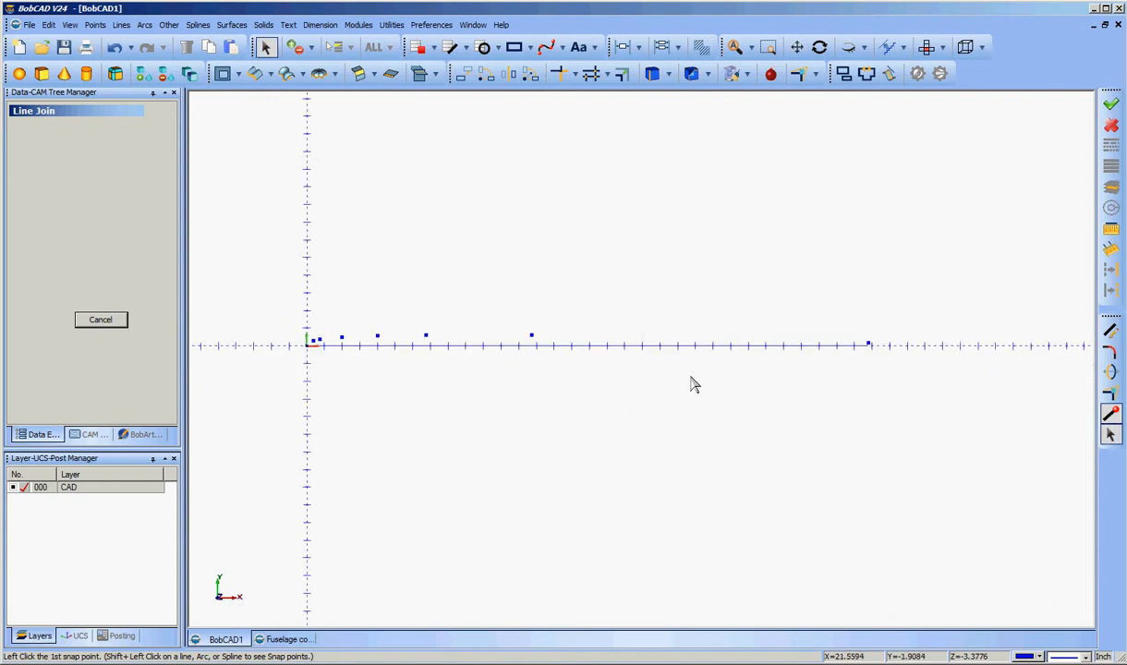
shift+click(798, 355)
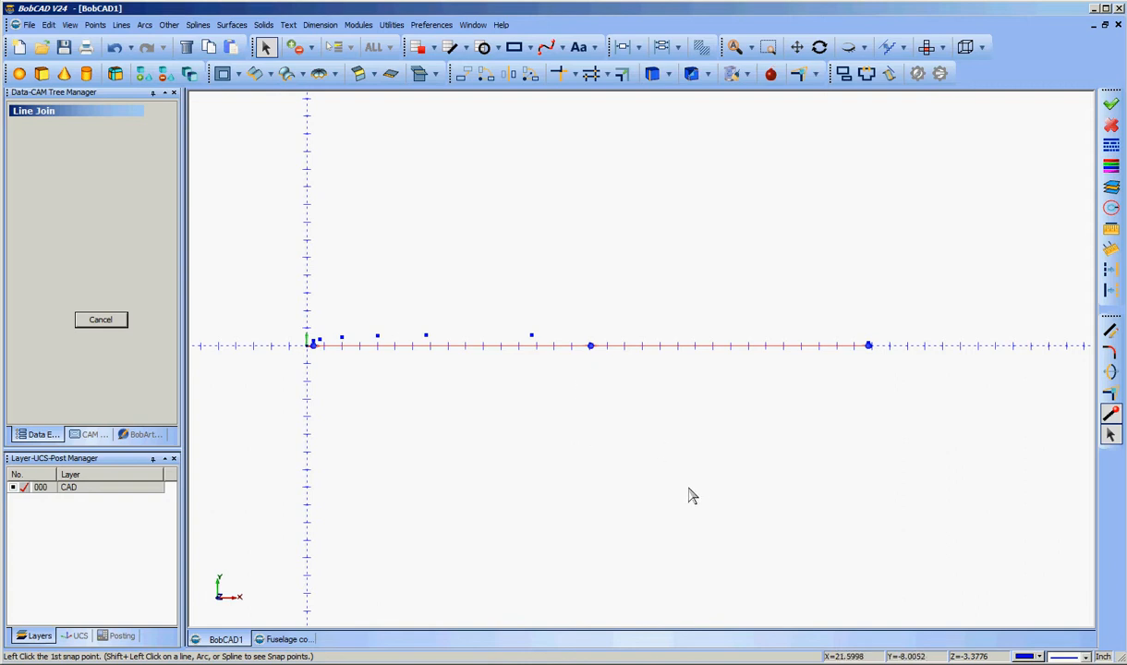
click(100, 321)
Join the farthest plotted point to the far endpoint of the horizontal line with a vertical line
middle_drag(829, 441, 693, 445)
scroll(693, 445, up, 3)
middle_drag(953, 413, 594, 446)
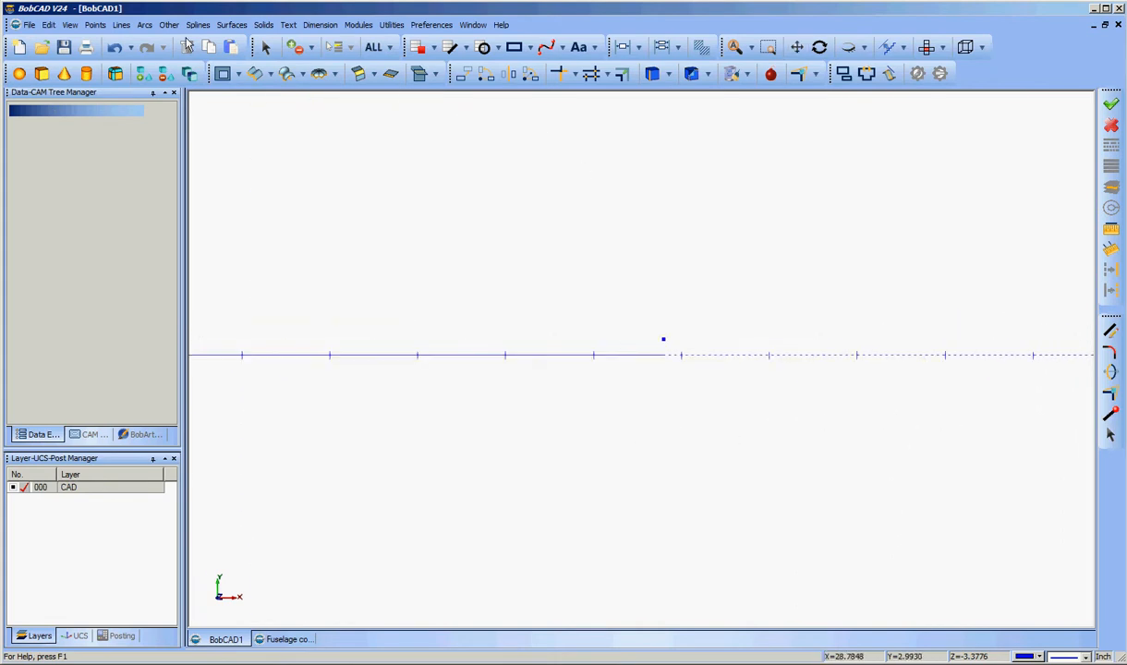
click(119, 26)
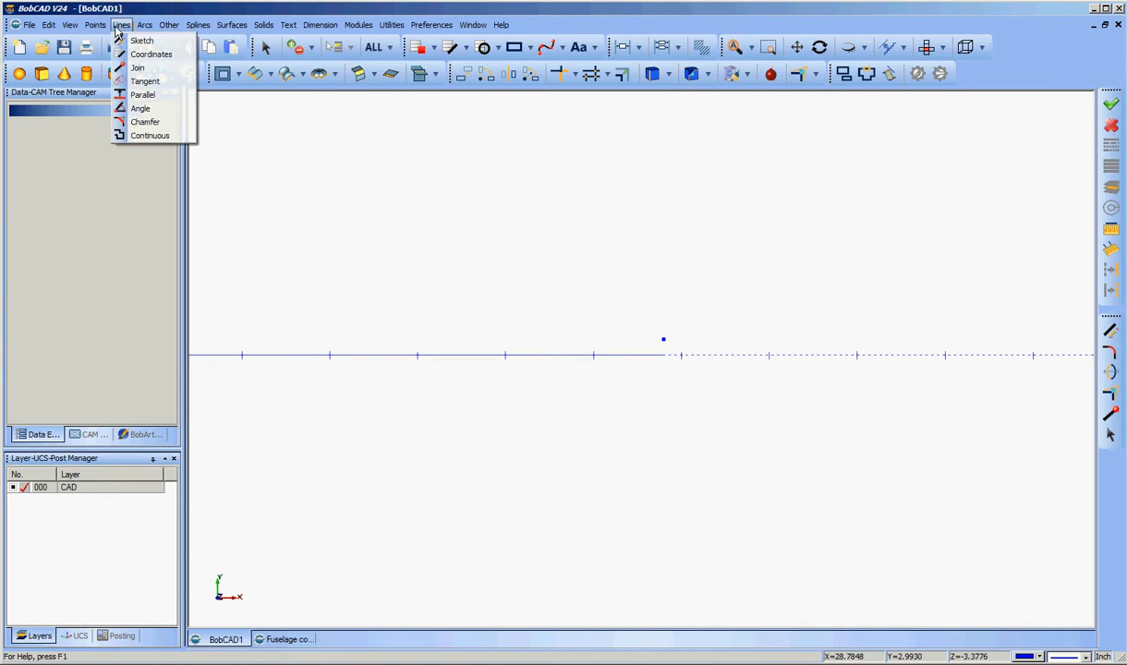
click(137, 70)
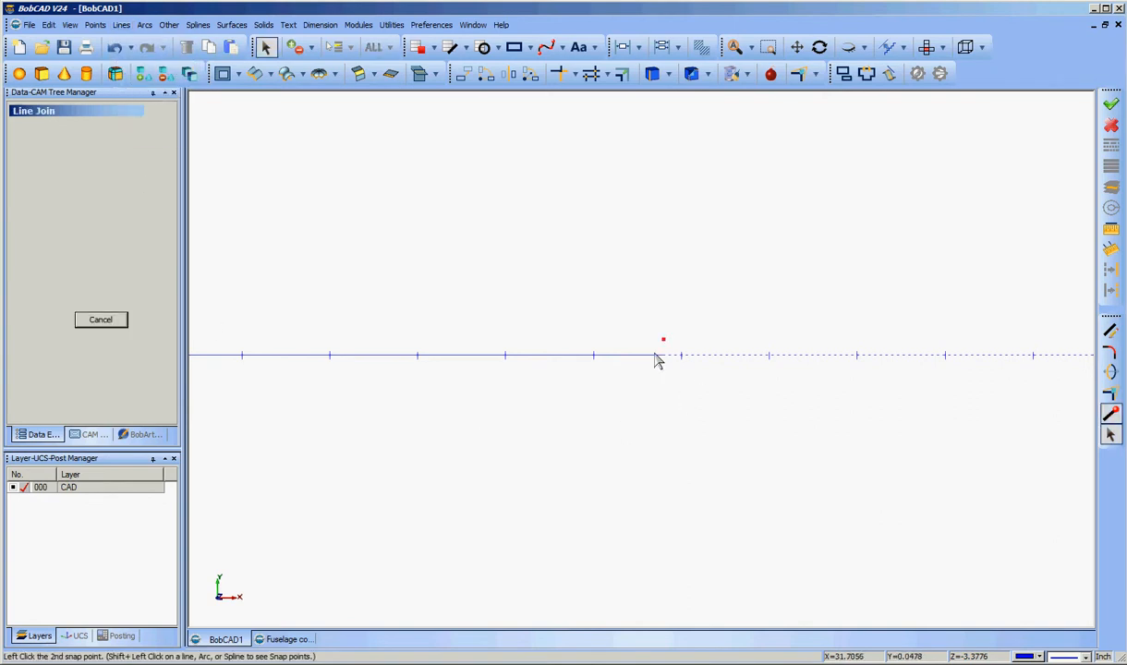
click(661, 355)
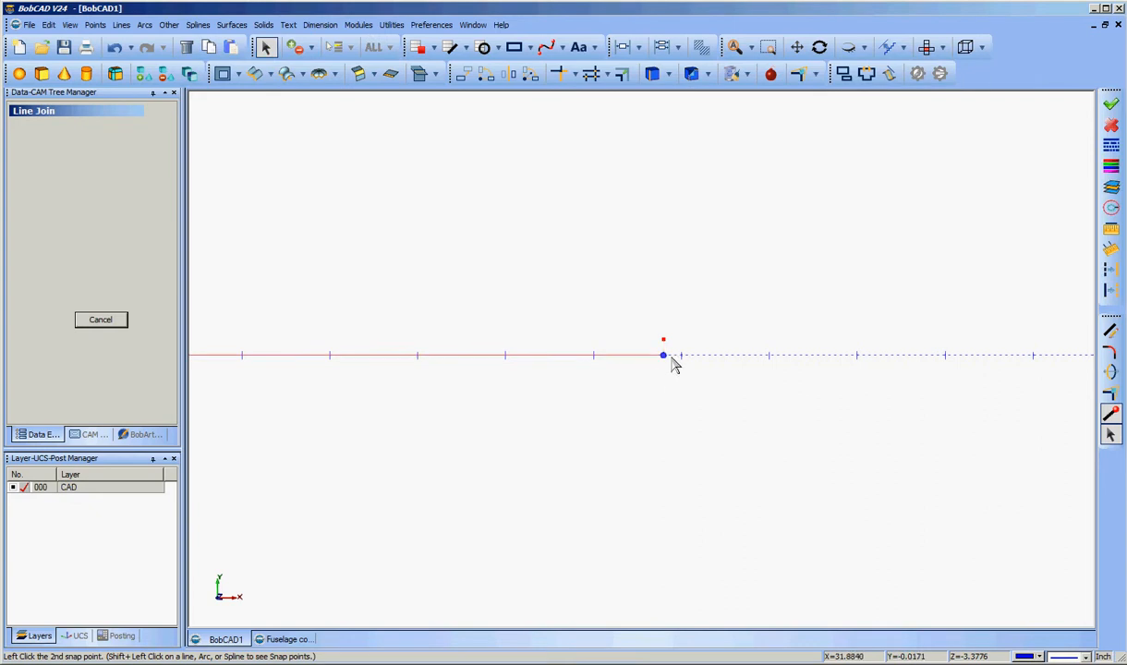
click(664, 357)
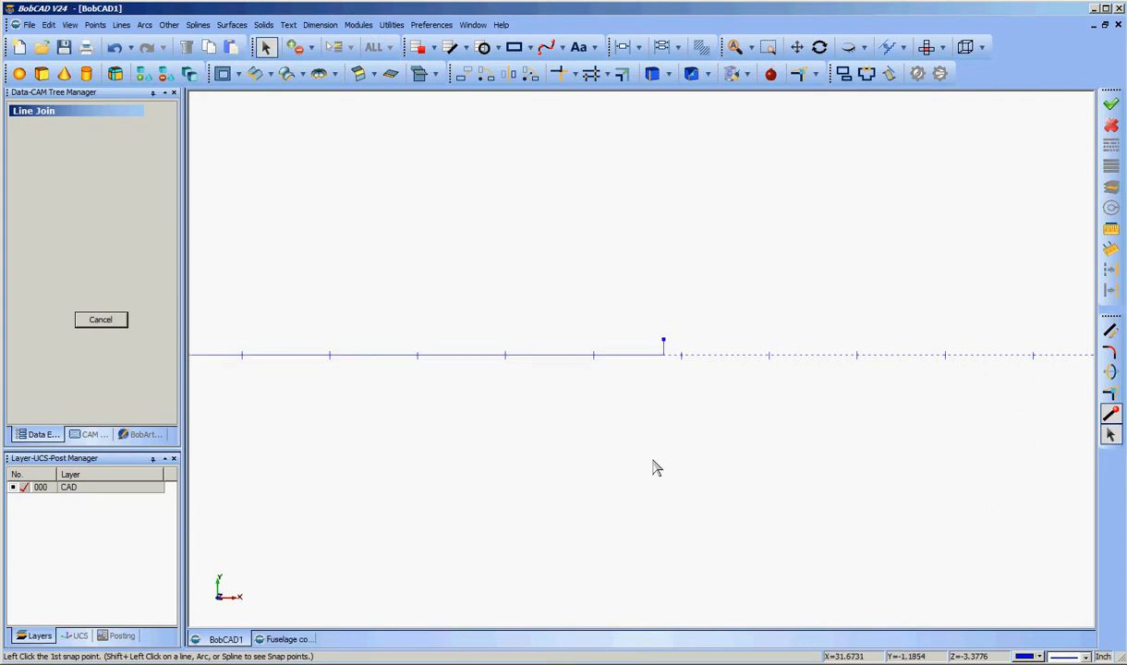
Join the plotted point nearest the origin to the near endpoint of the horizontal line, and end the Line Join command
scroll(317, 438, down, 4)
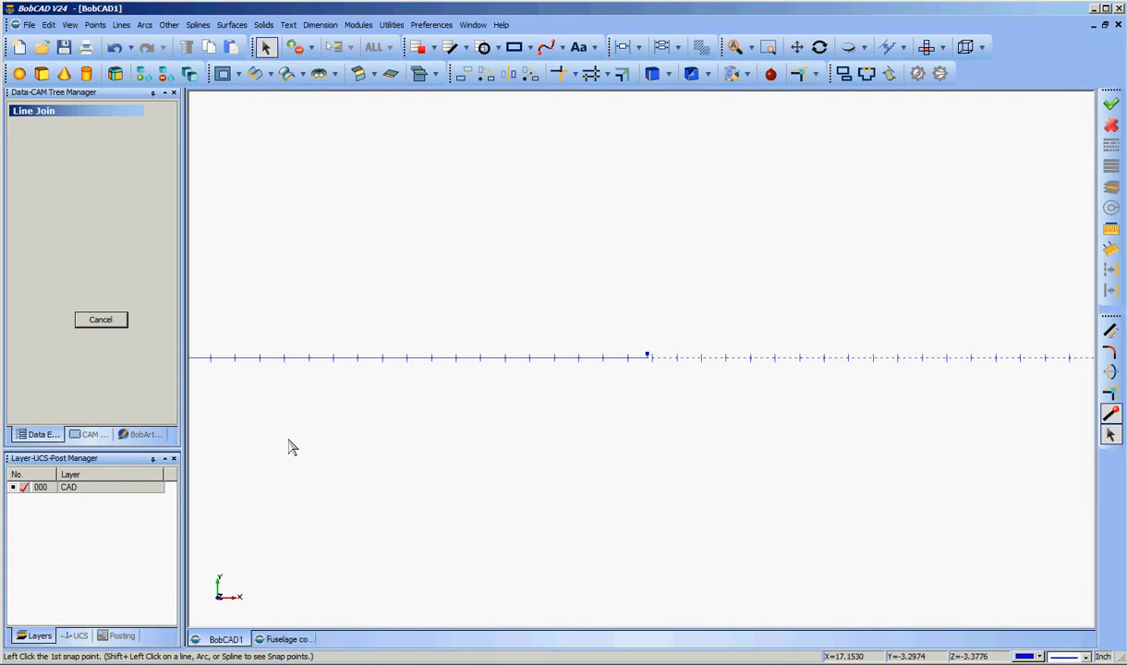
middle_drag(297, 443, 845, 461)
middle_drag(448, 459, 629, 431)
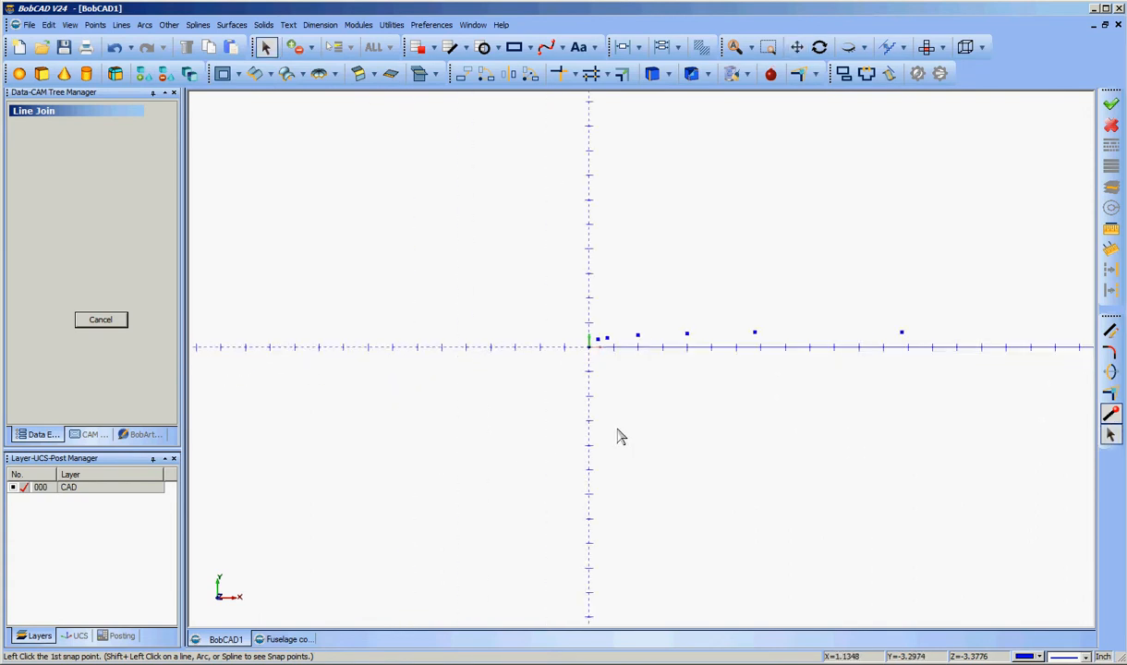
scroll(600, 426, up, 5)
middle_drag(455, 401, 564, 438)
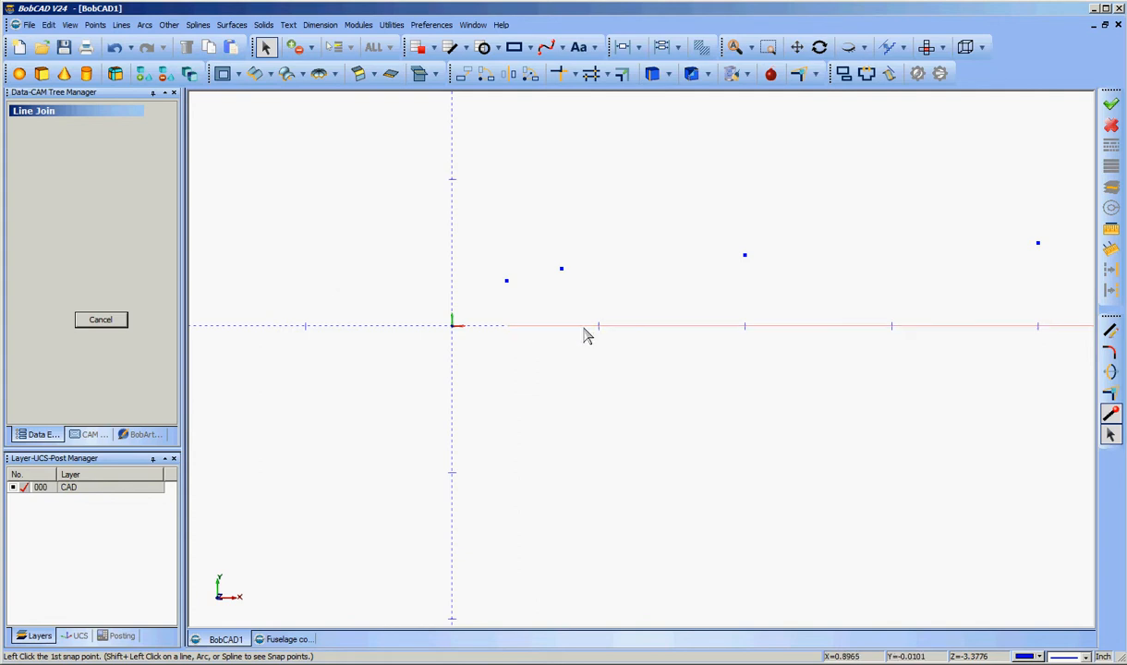
click(506, 282)
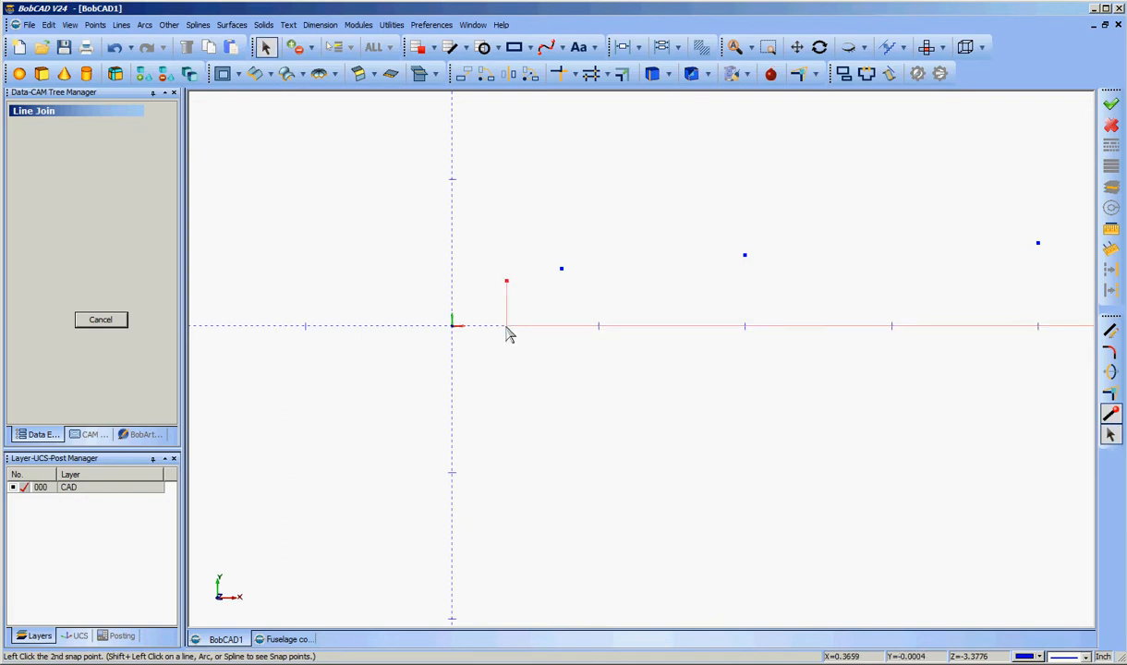
click(507, 328)
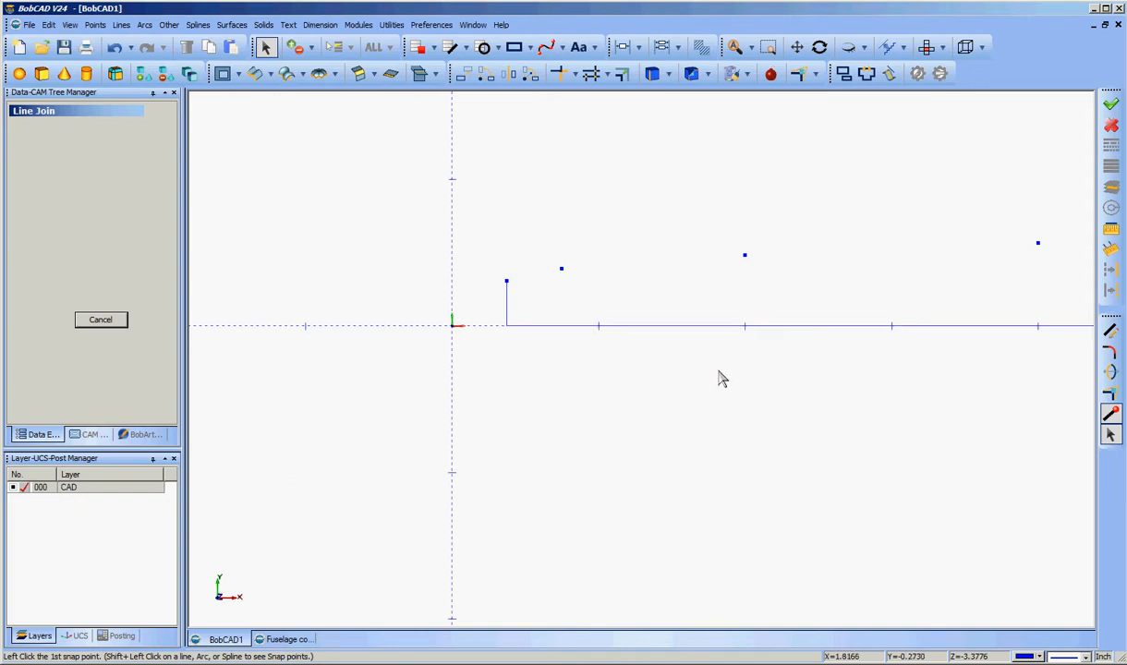
scroll(923, 425, down, 3)
middle_drag(941, 424, 657, 407)
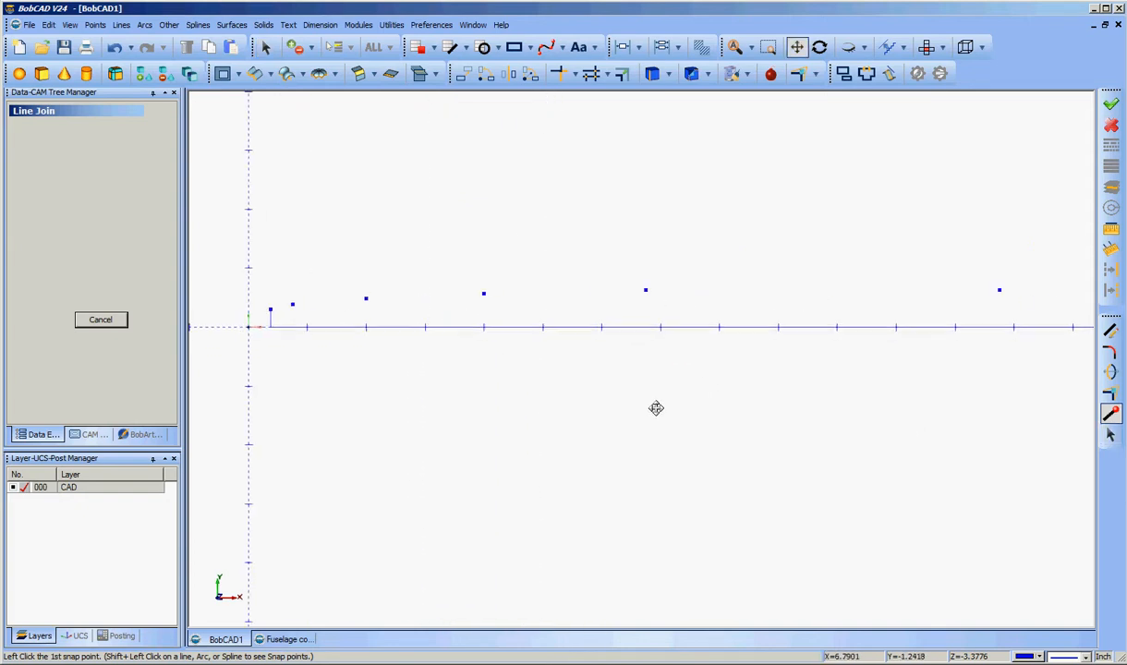
scroll(651, 410, down, 1)
scroll(651, 409, down, 2)
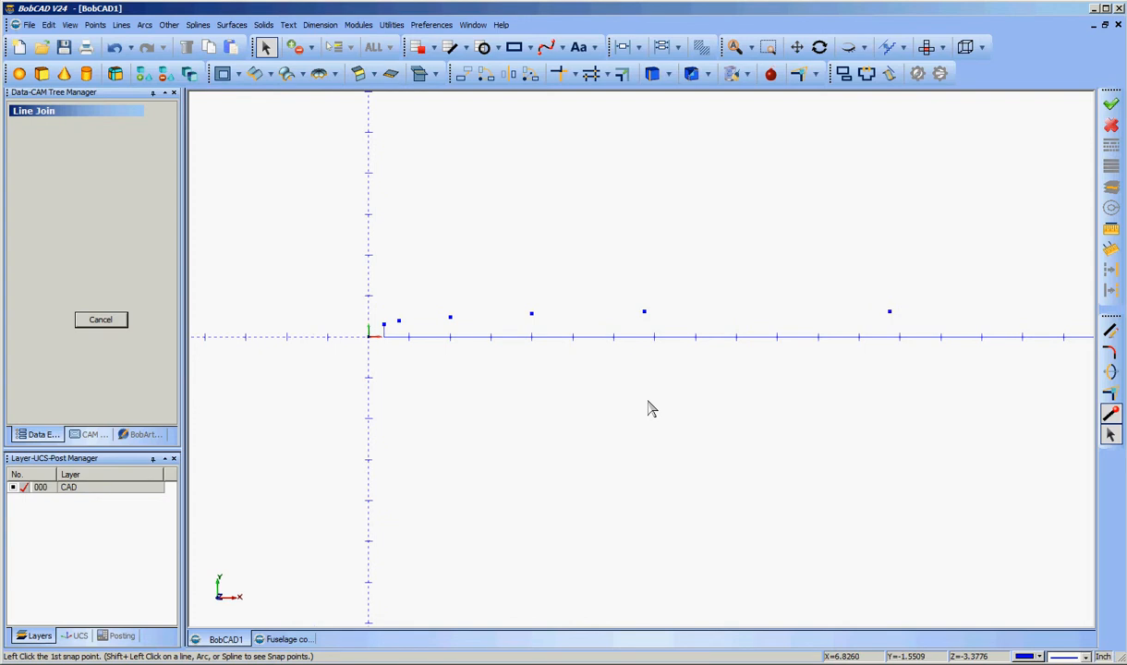
middle_drag(713, 414, 610, 409)
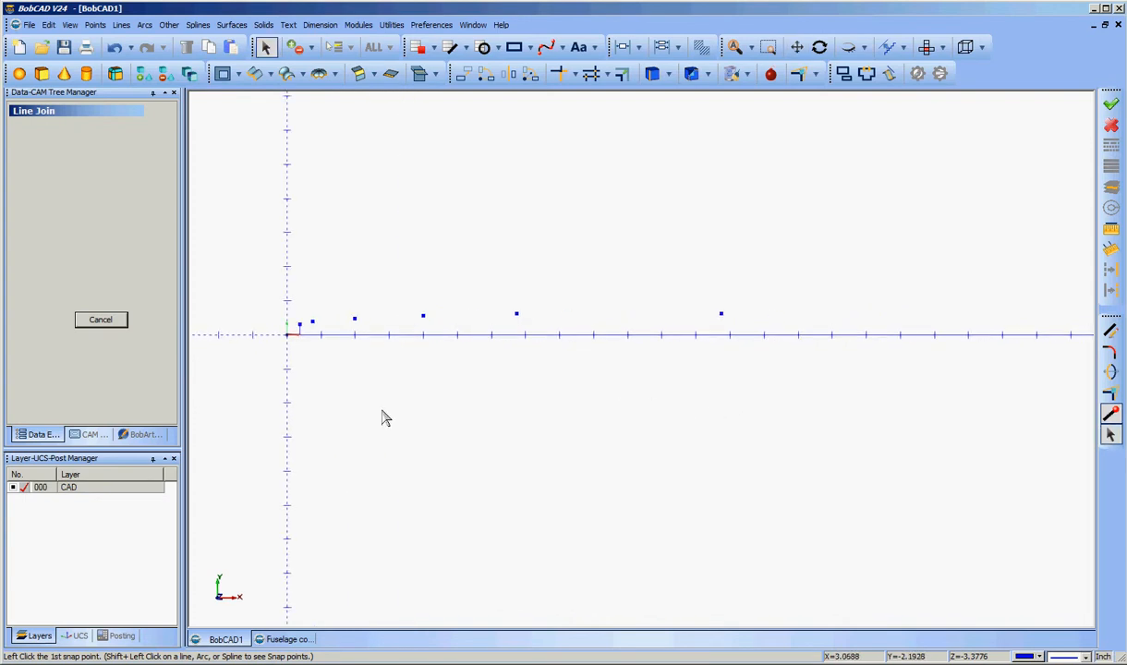
click(111, 316)
Delete the long horizontal line on the X axis, keeping the short vertical lines and the points
right_click(387, 212)
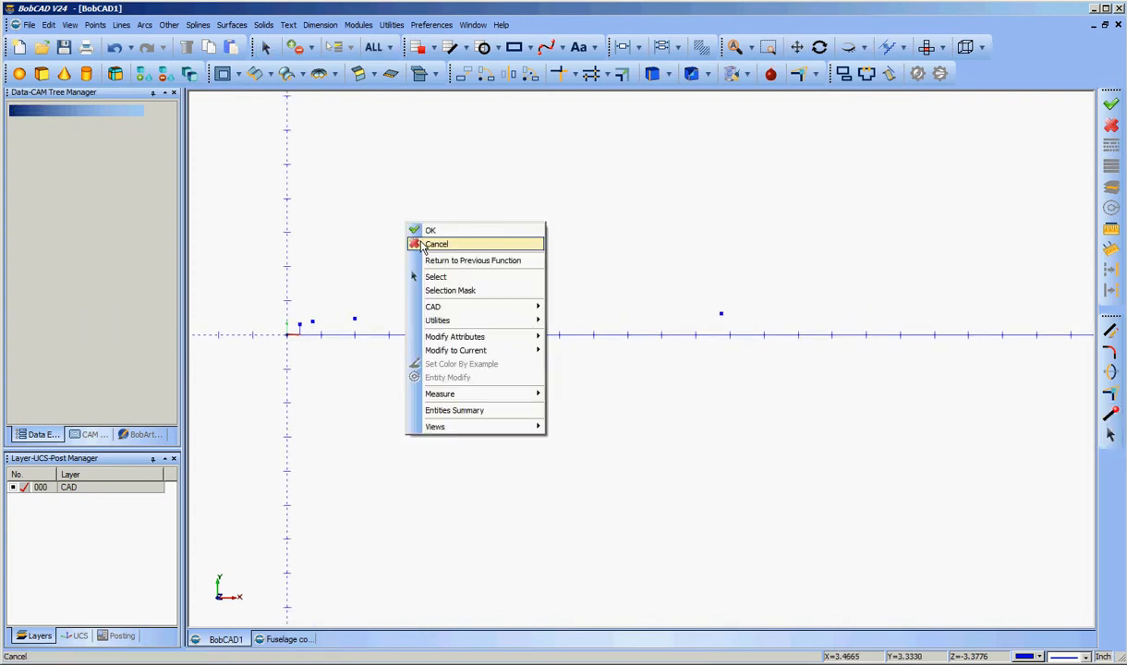
click(458, 281)
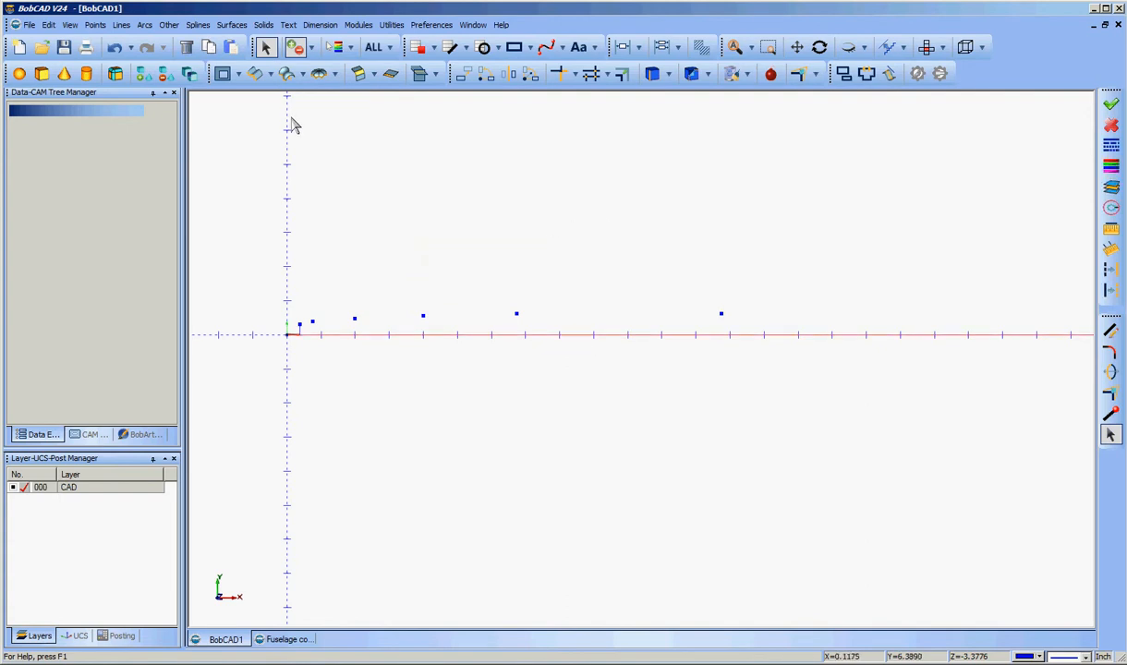
click(186, 46)
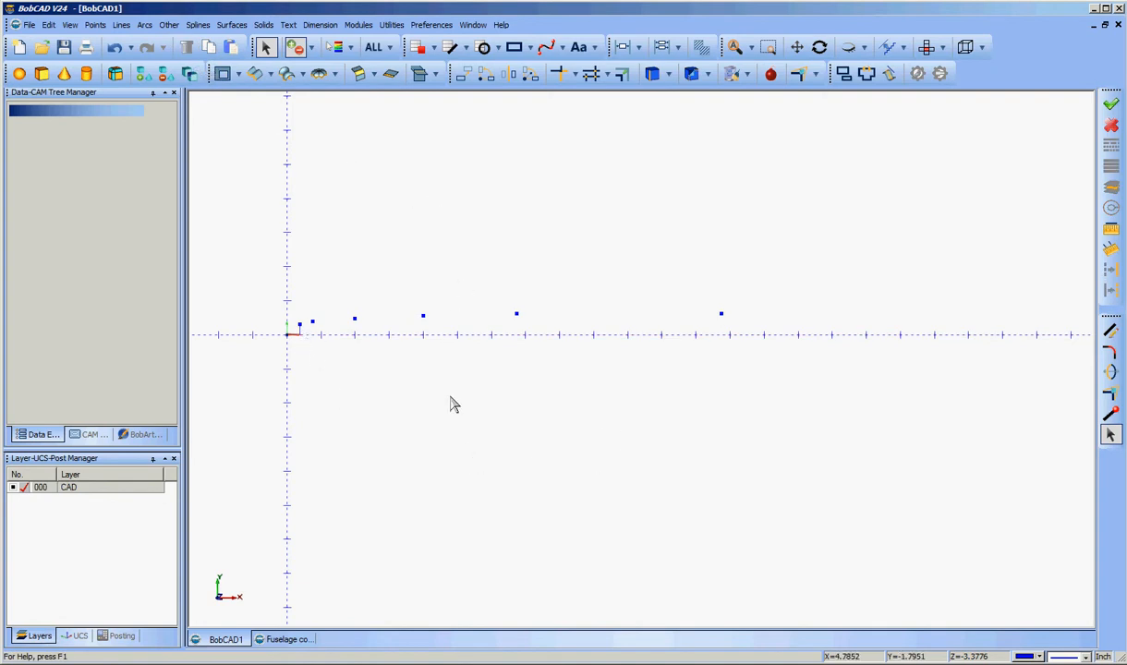
scroll(744, 460, down, 1)
scroll(743, 460, down, 1)
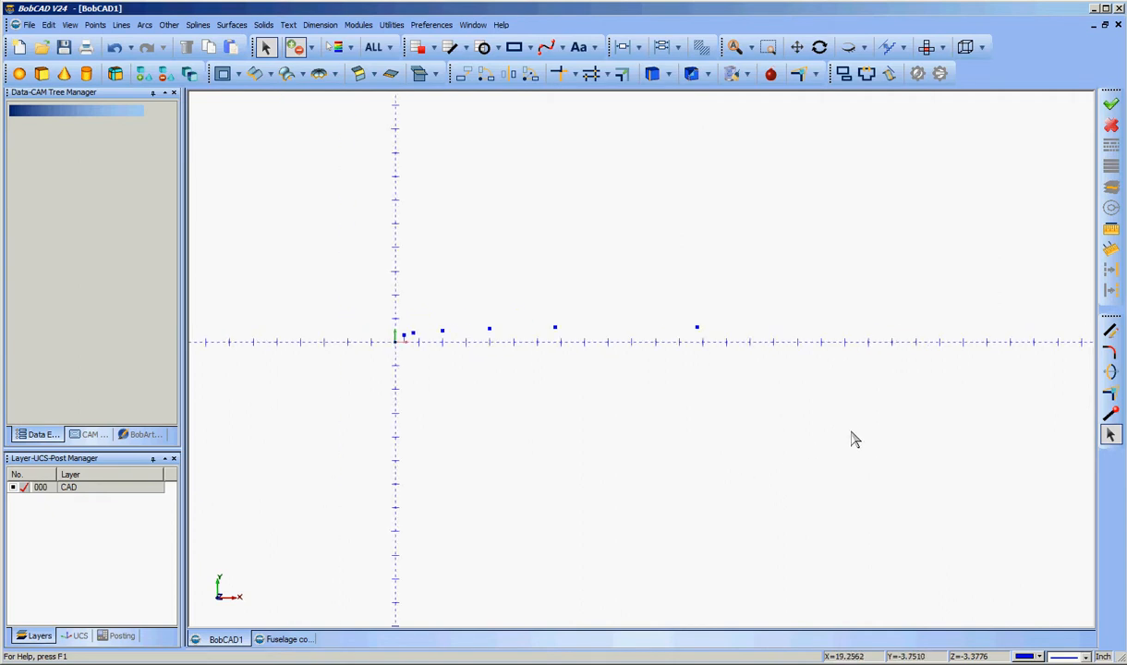
middle_drag(857, 432, 716, 437)
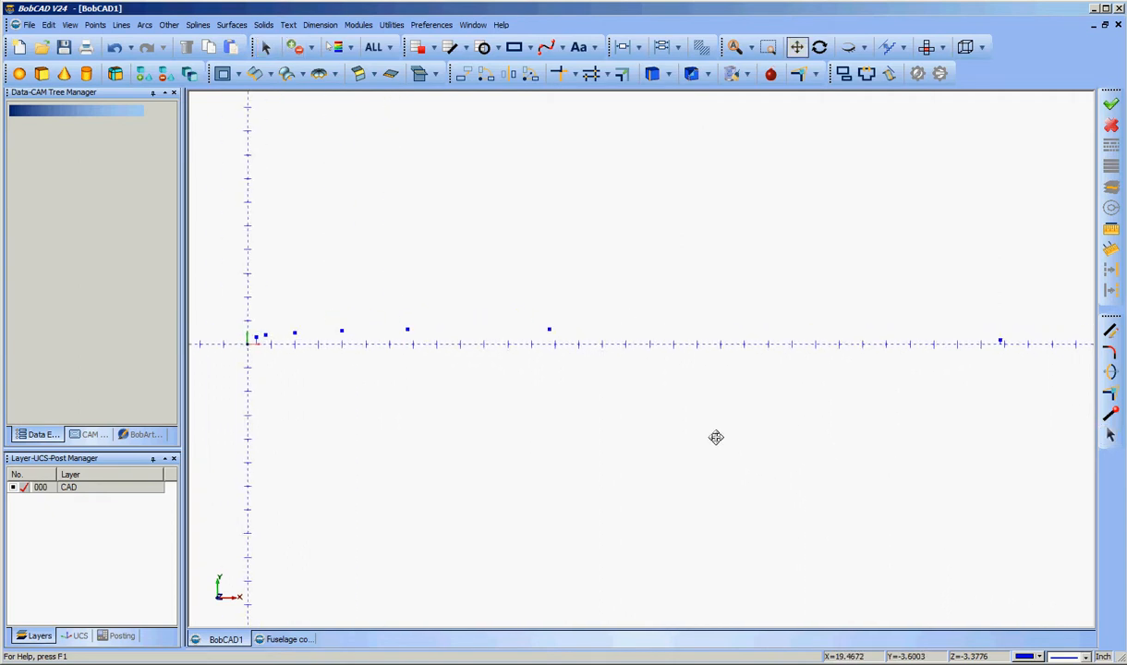
key(Escape)
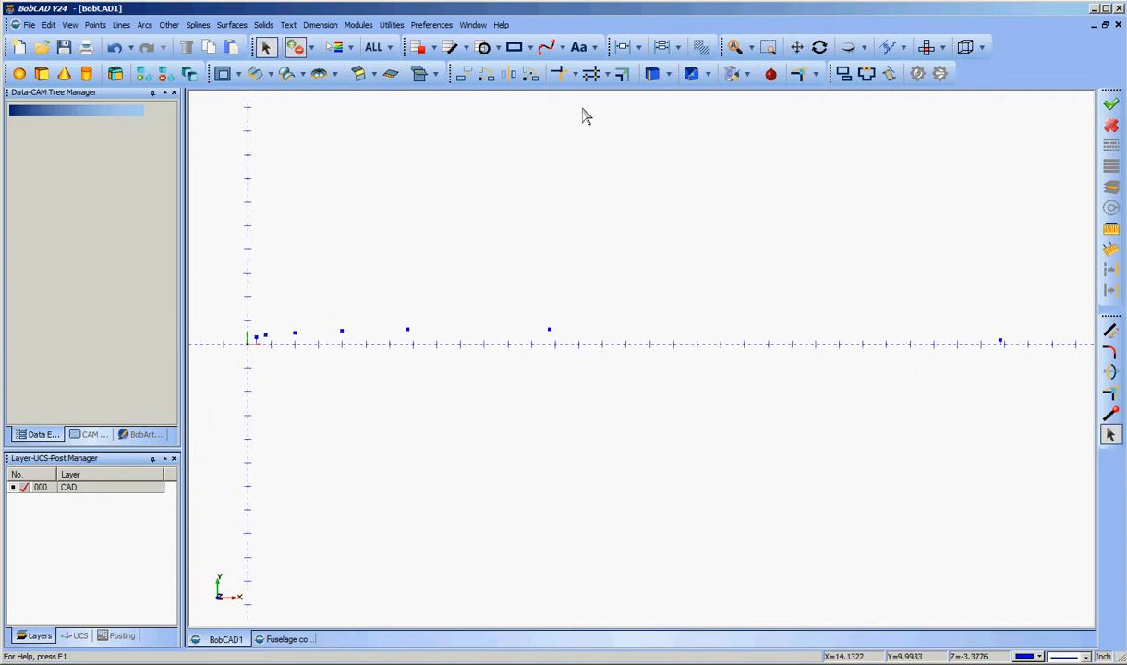
Draw an interpolated spline through the plotted fuselage points, from the one nearest the origin to the farthest, and end the command
click(561, 47)
click(562, 68)
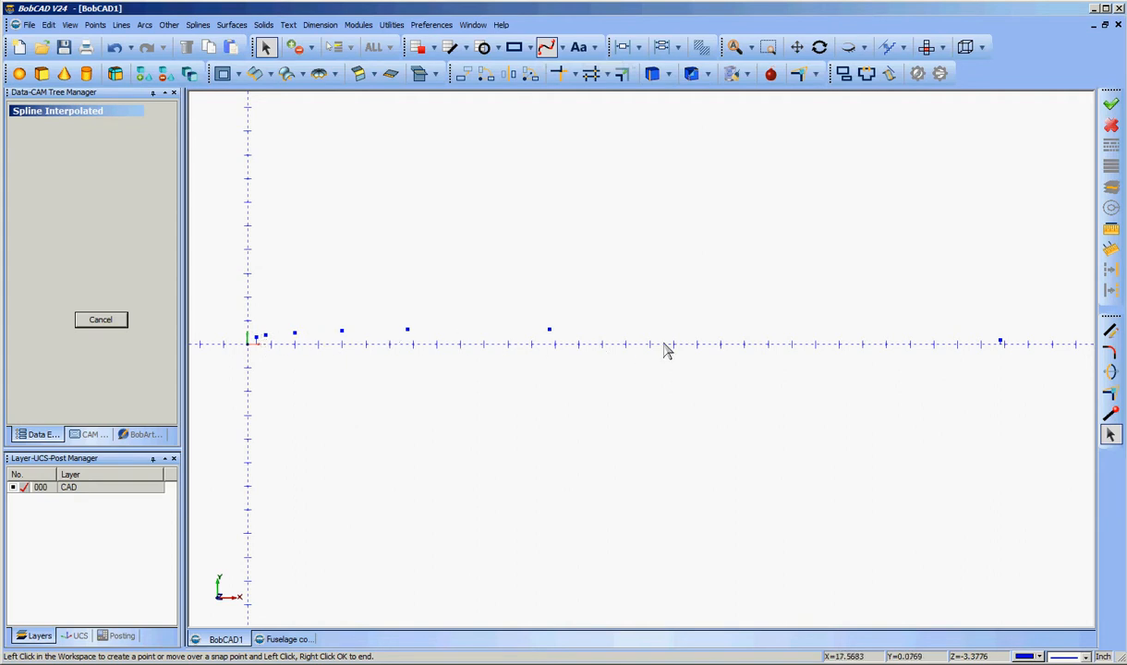
click(295, 334)
click(343, 332)
click(409, 333)
click(551, 334)
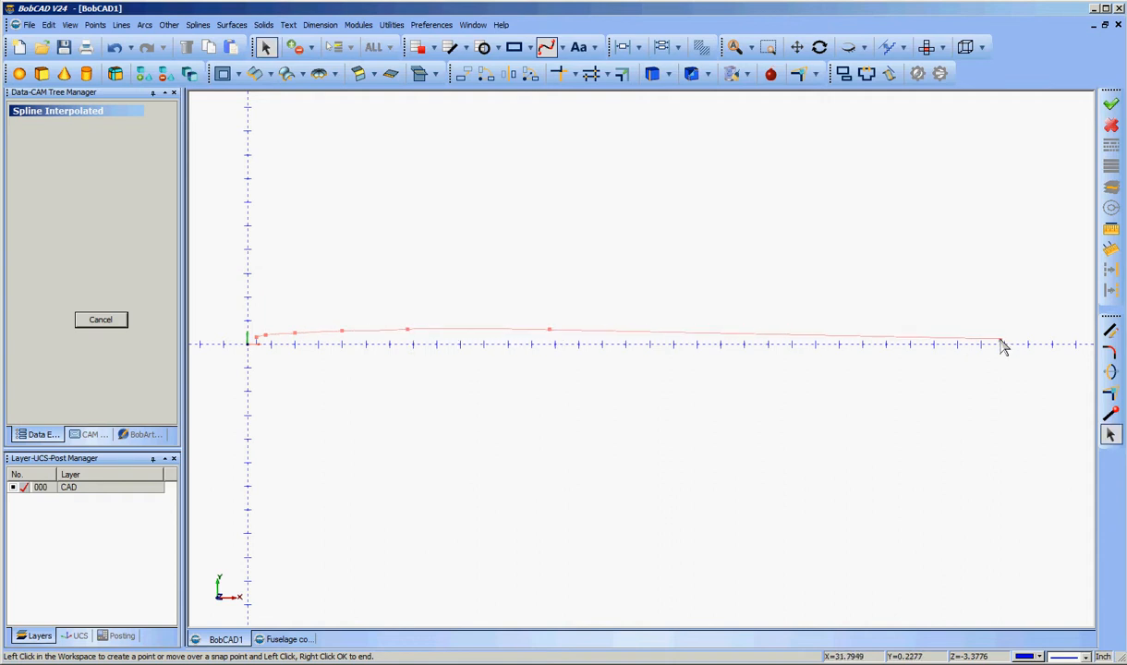
click(1001, 343)
right_click(977, 305)
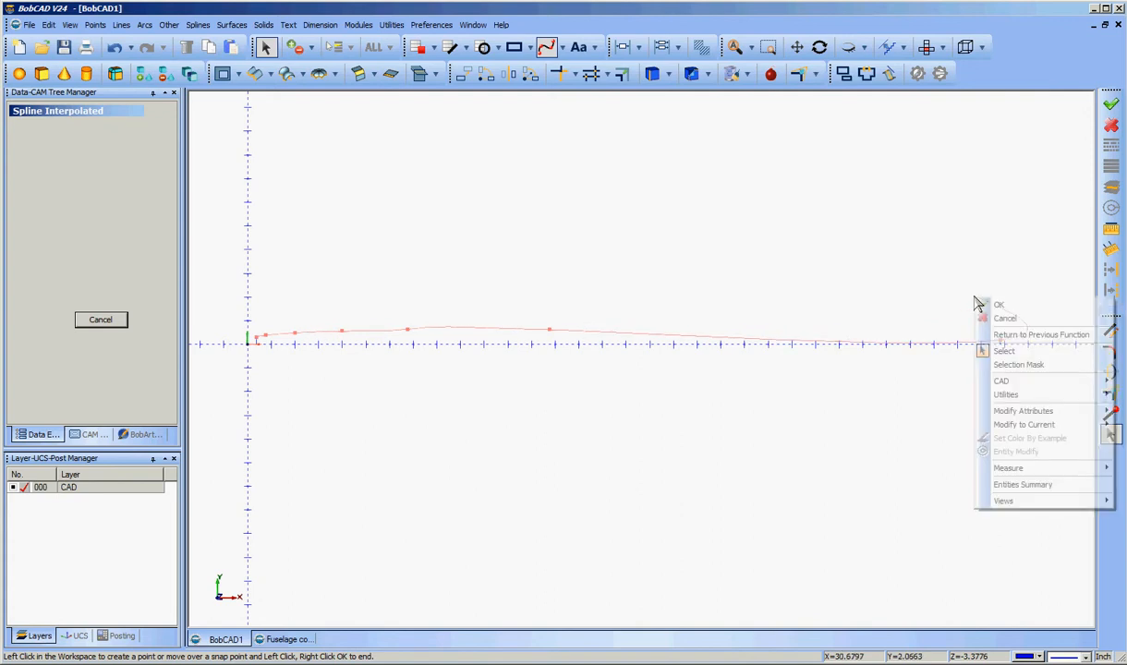
click(1001, 304)
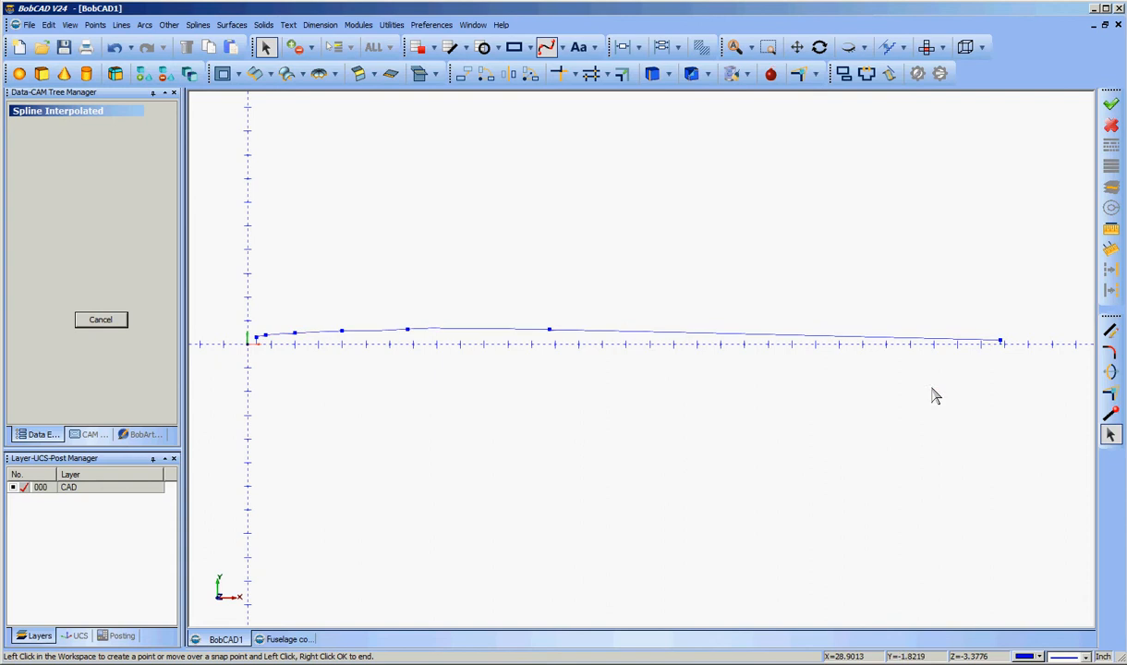
click(100, 321)
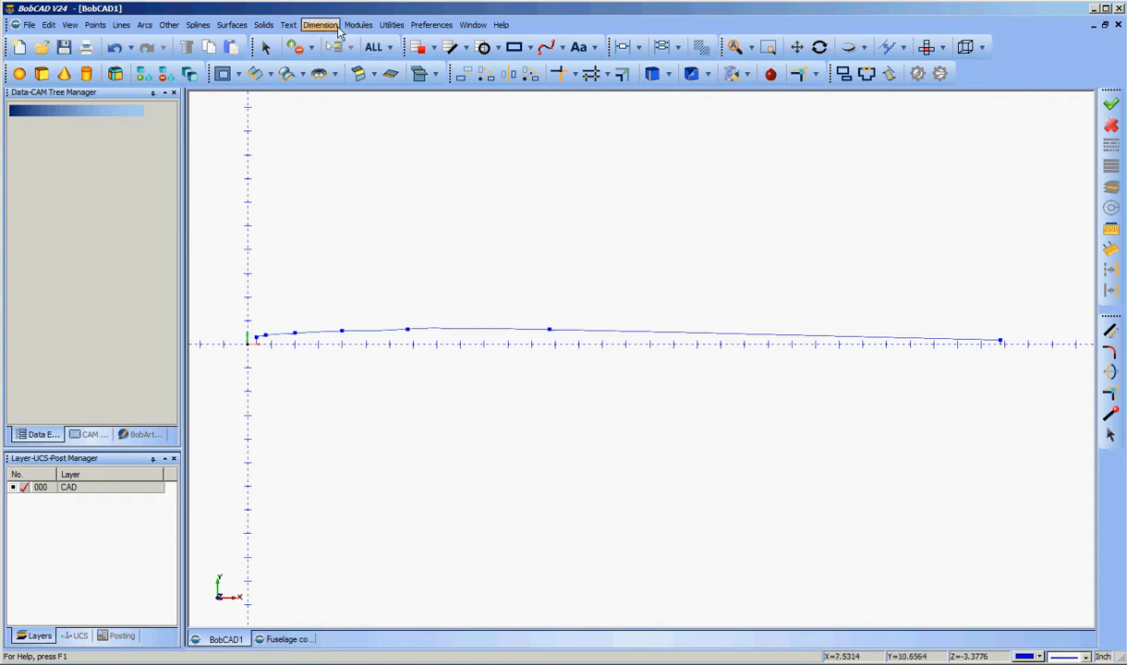
Start a Revolve surface with a rotation angle of 360 degrees
click(221, 28)
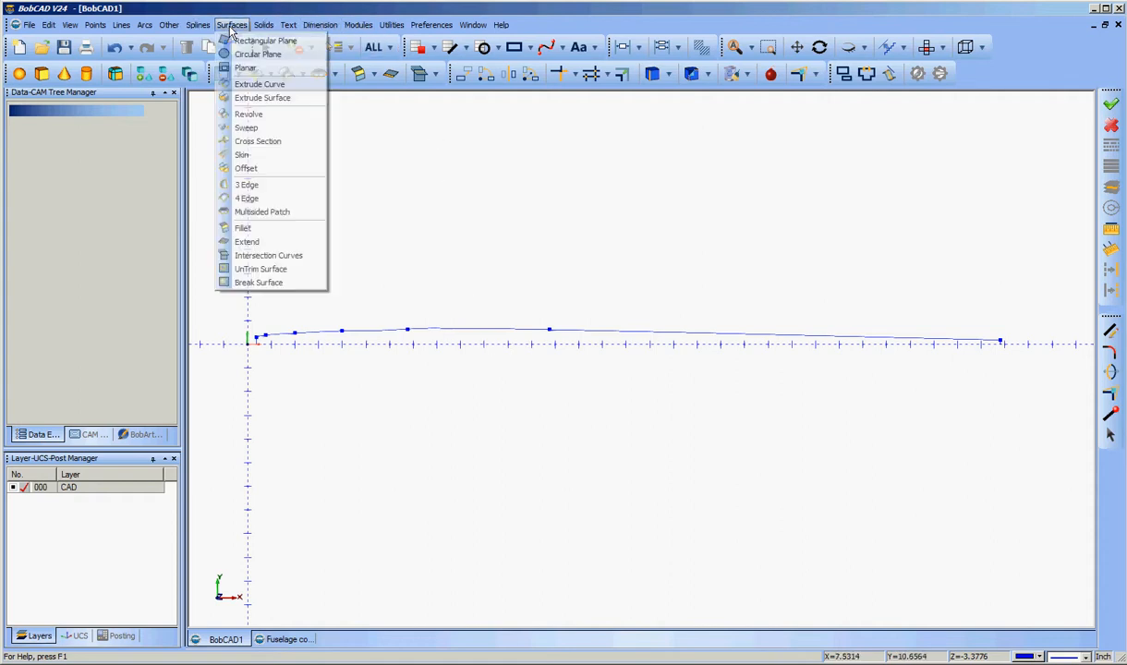
click(249, 115)
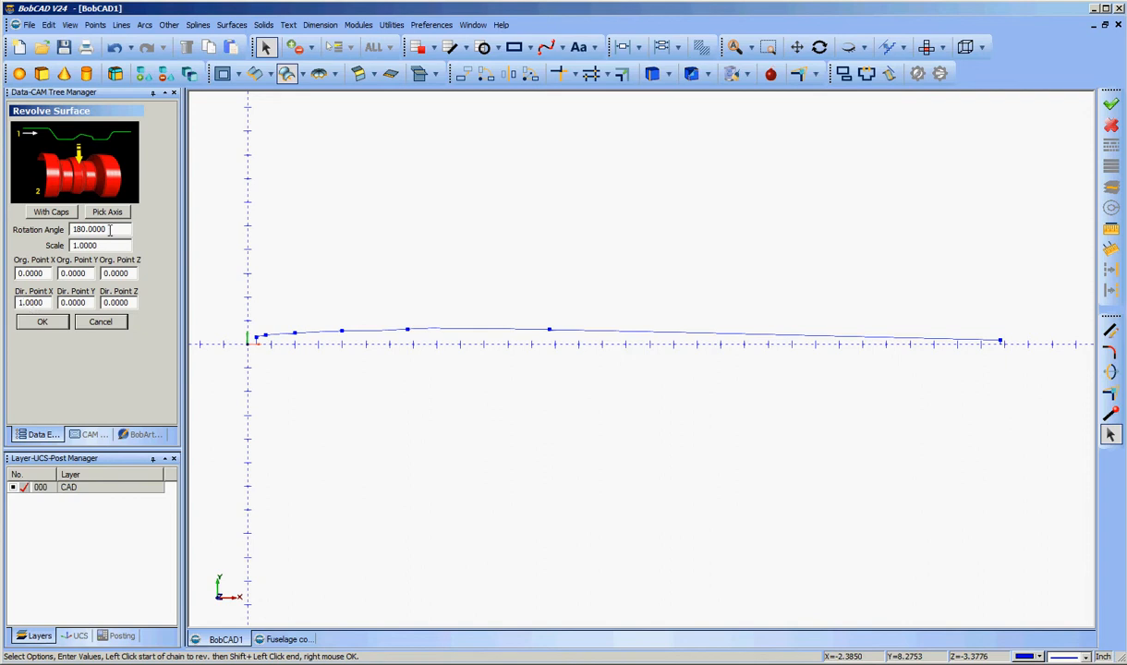
drag(110, 229, 82, 231)
key(BackSpace)
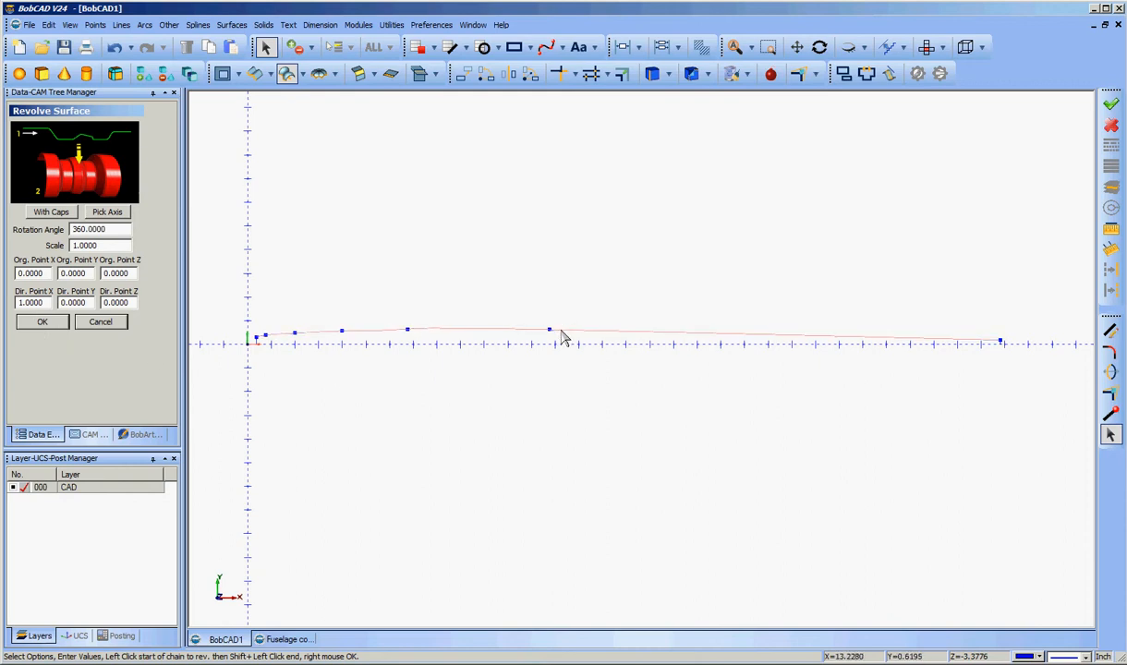
Chain the profile spline from end to end, revolve it about the X axis into the fuselage surface, and end the command
click(254, 335)
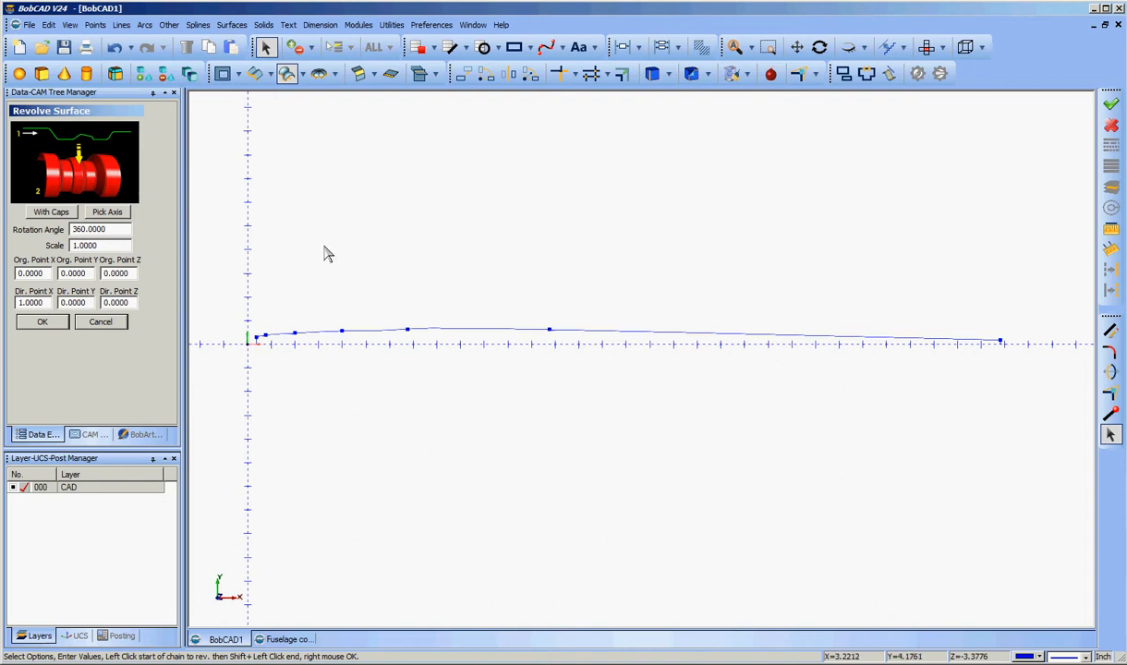
mouse_move(317, 264)
middle_down()
mouse_move(442, 224)
mouse_move(440, 256)
middle_up()
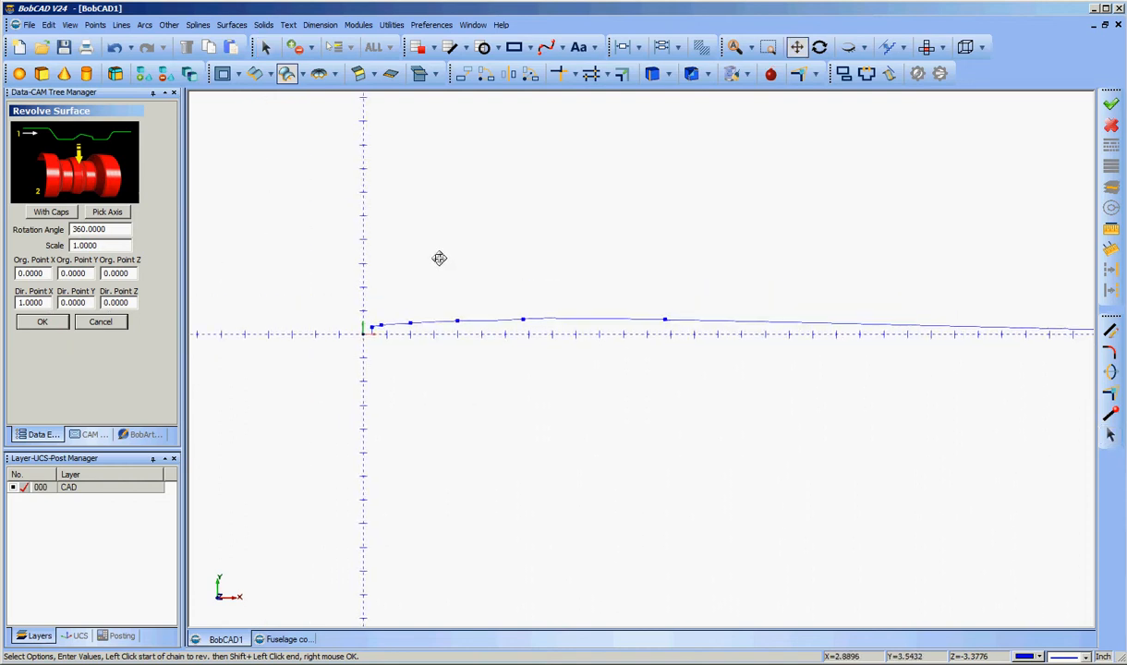
click(375, 329)
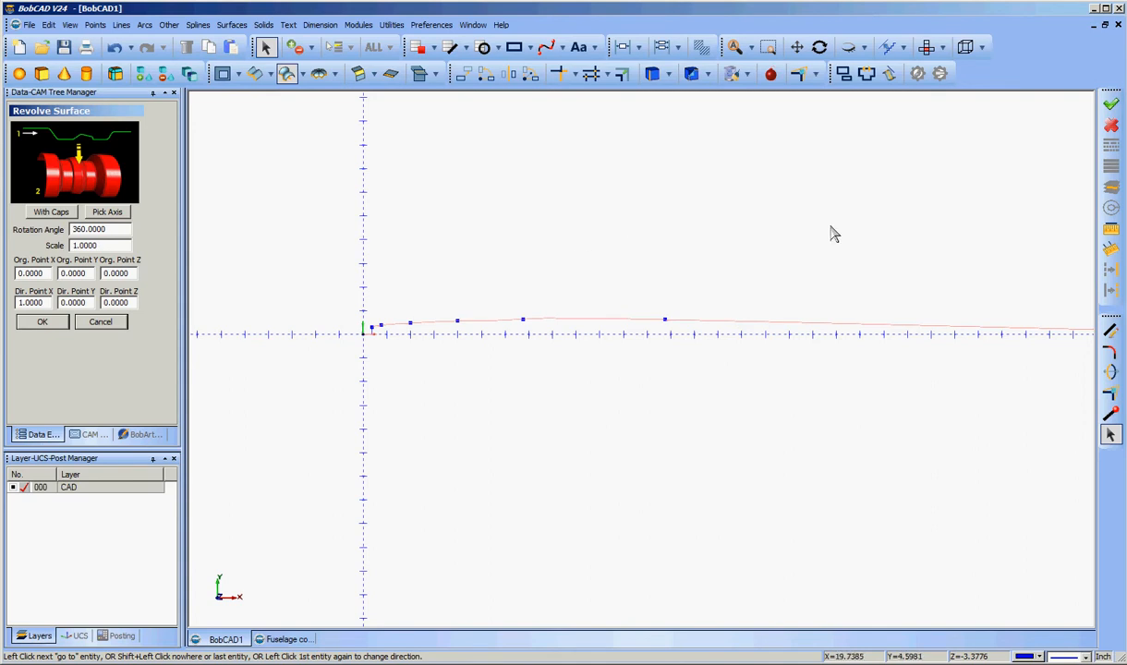
middle_drag(835, 234, 448, 240)
scroll(760, 283, up, 3)
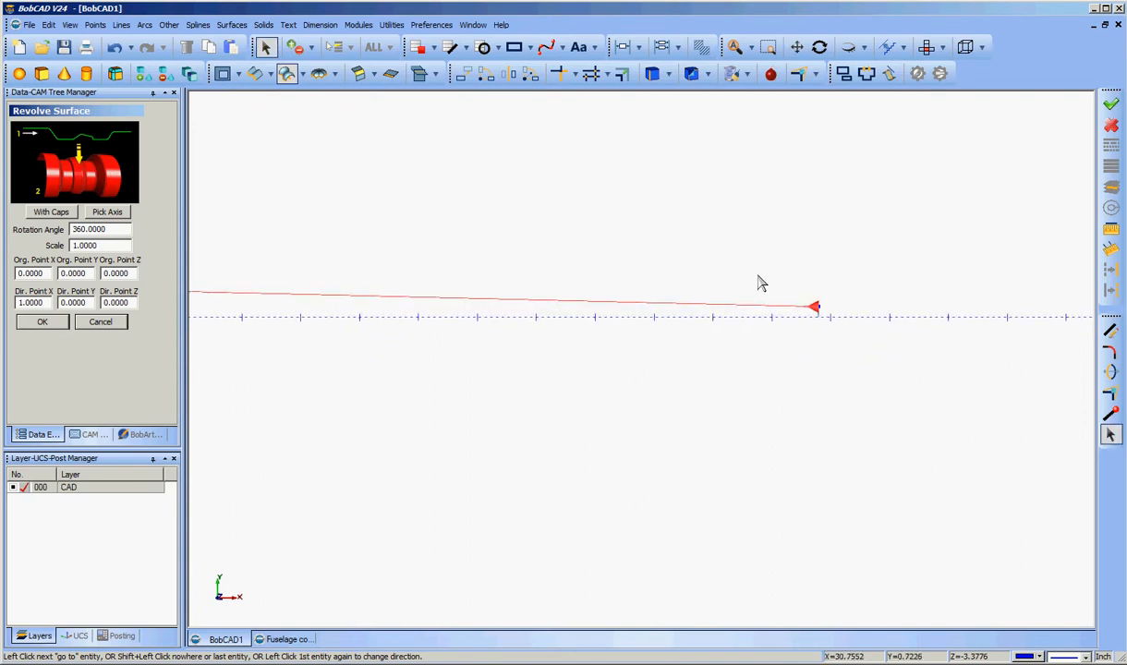
click(812, 310)
scroll(562, 407, down, 2)
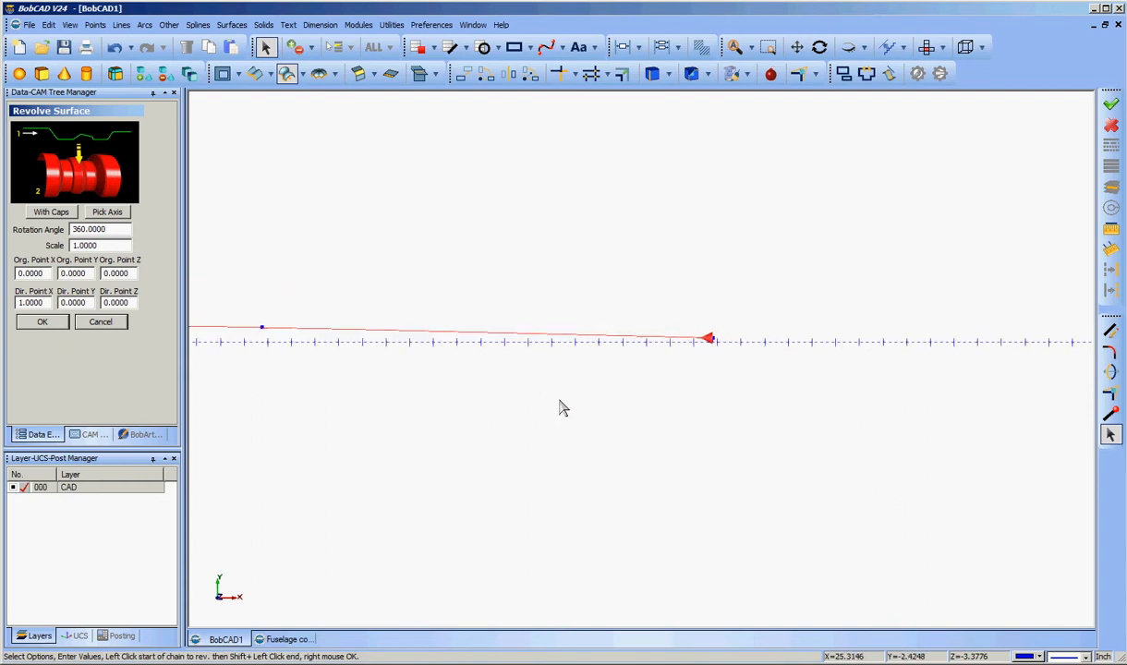
scroll(559, 404, down, 1)
middle_drag(436, 436, 647, 433)
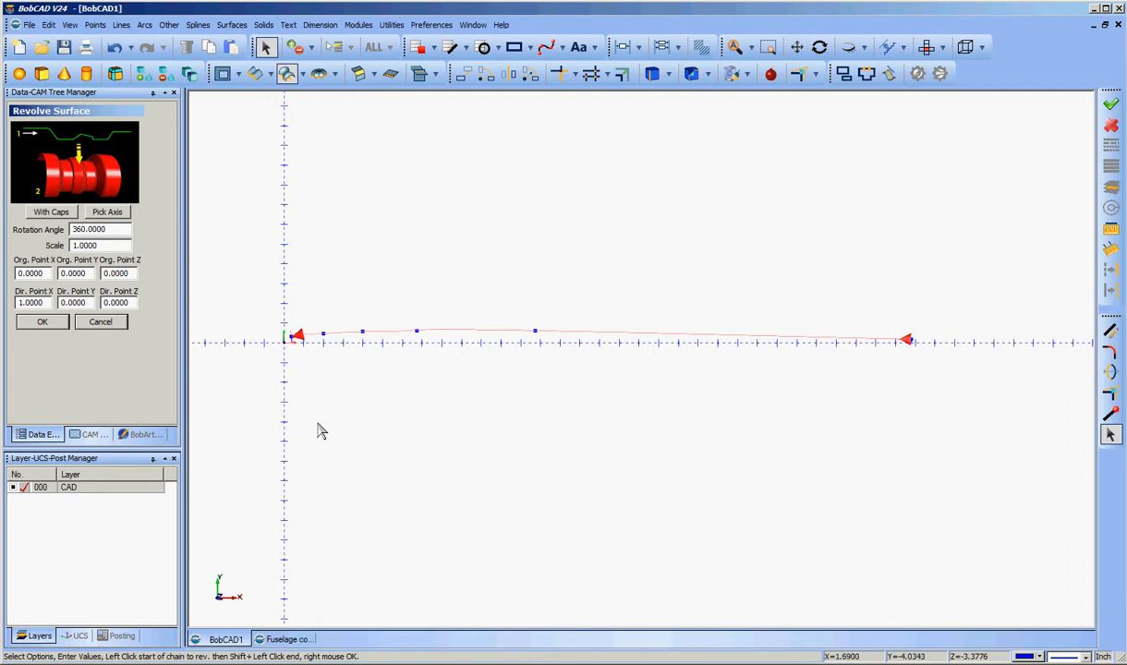
right_click(424, 232)
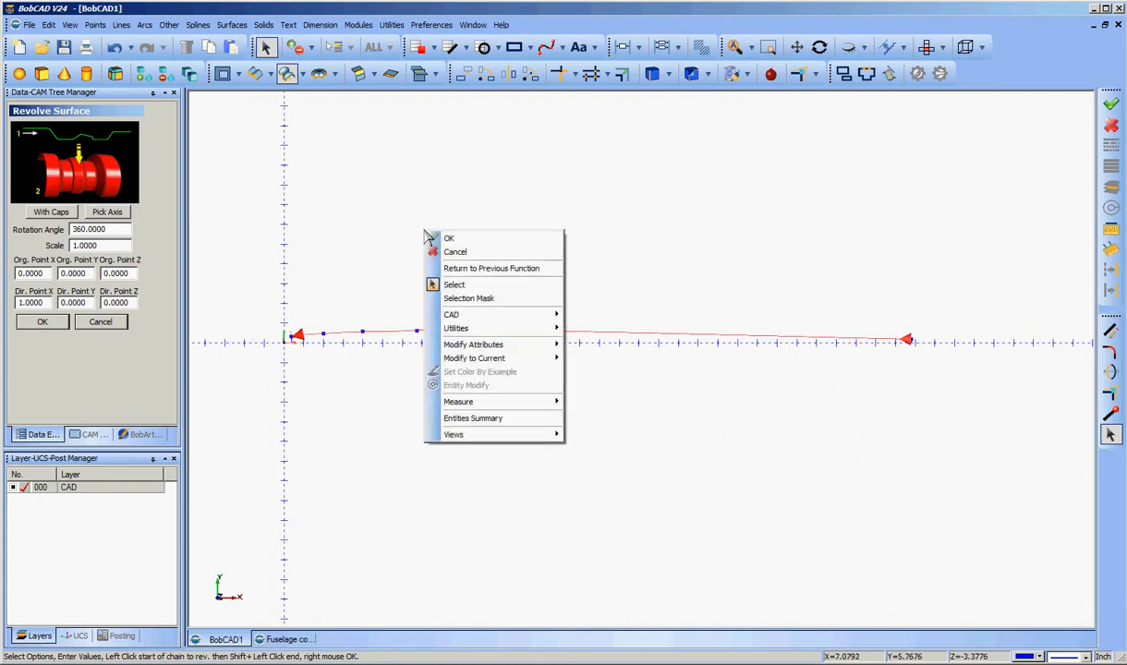
click(492, 244)
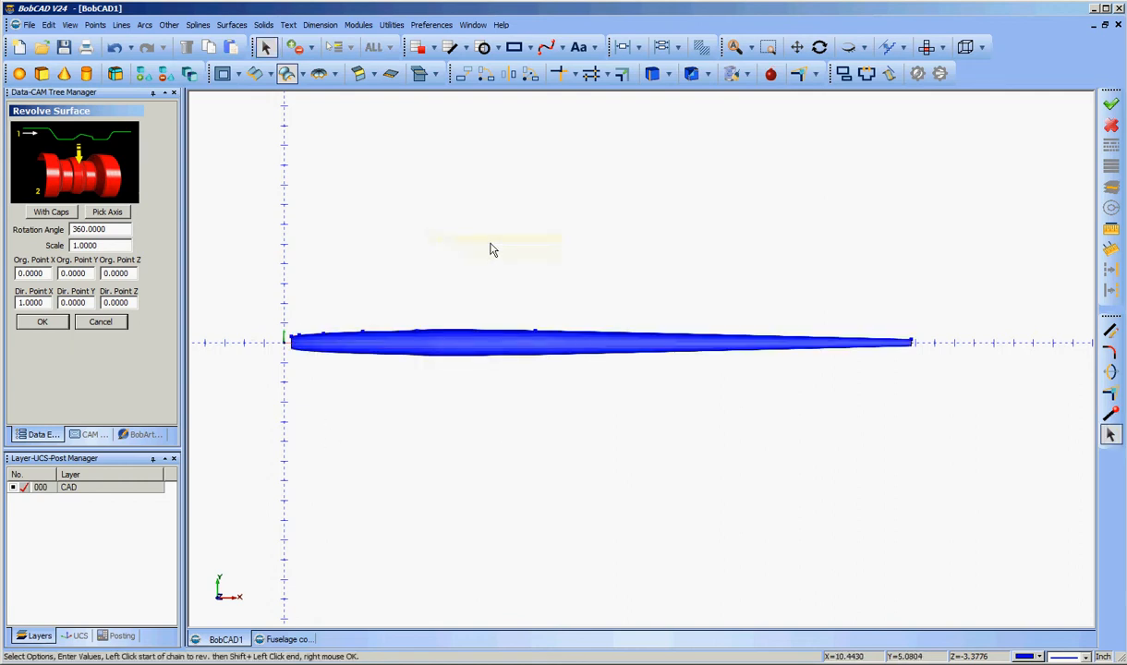
middle_drag(414, 309, 514, 326)
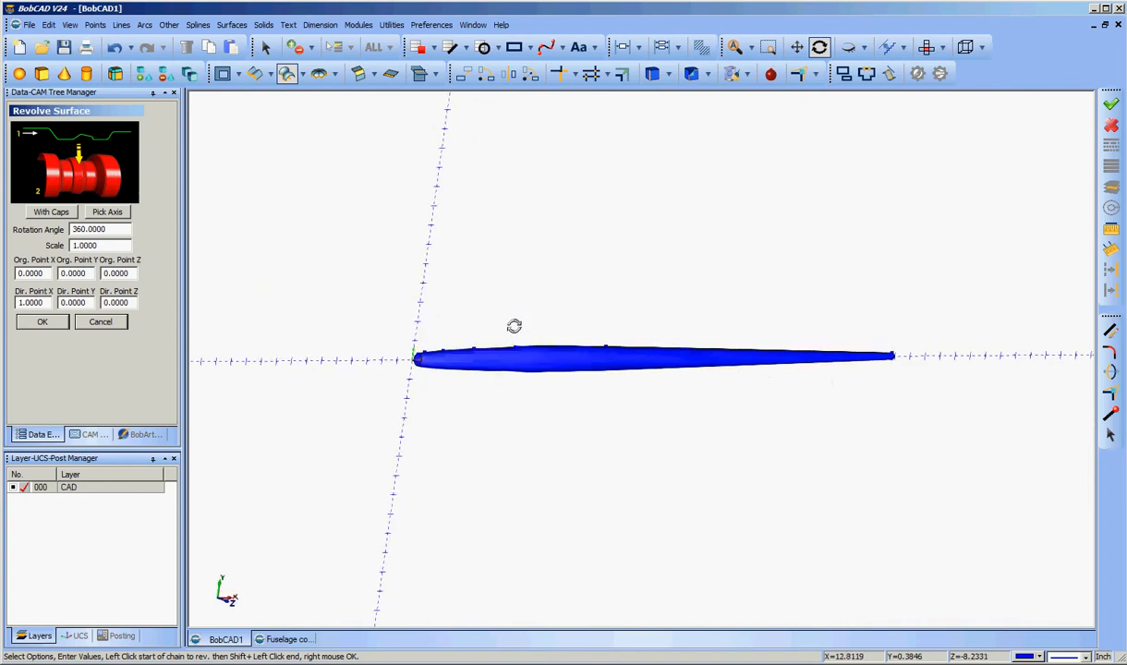
click(101, 324)
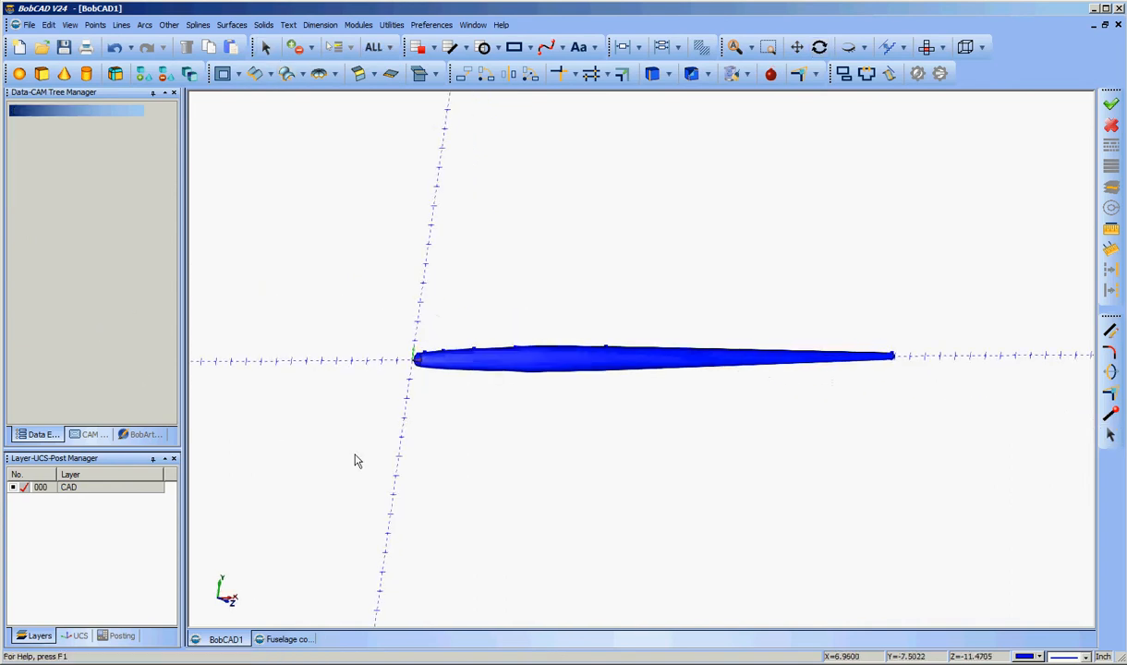
Examine the revolved fuselage in the Right and Top views and inspect its end openings up close
right_click(440, 438)
mouse_move(501, 640)
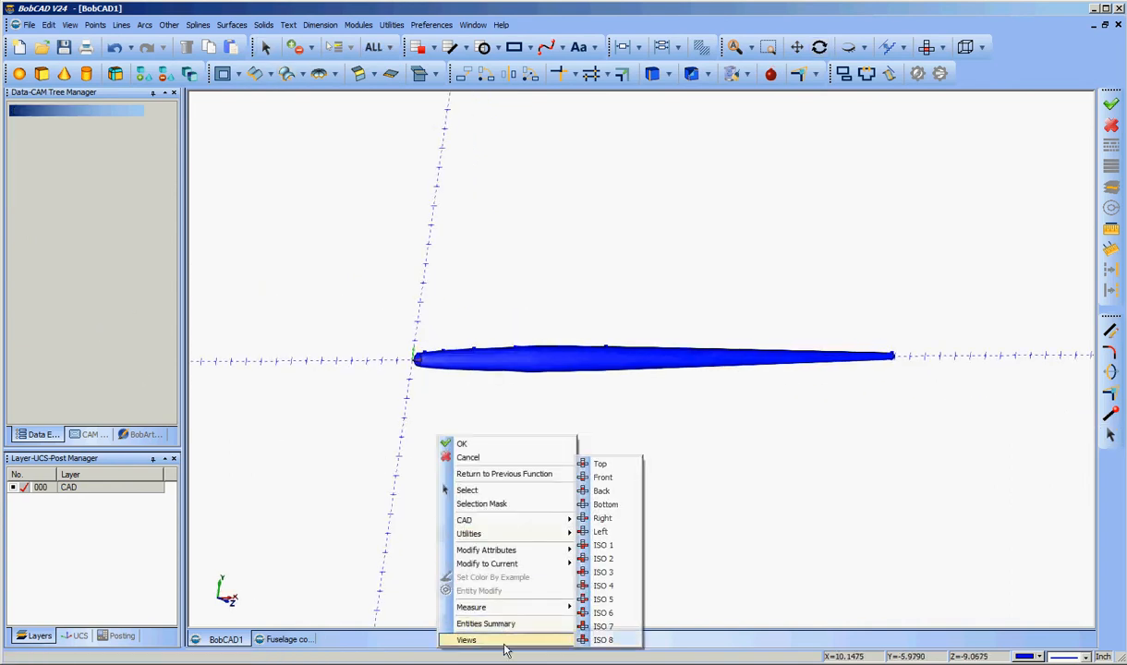
click(622, 525)
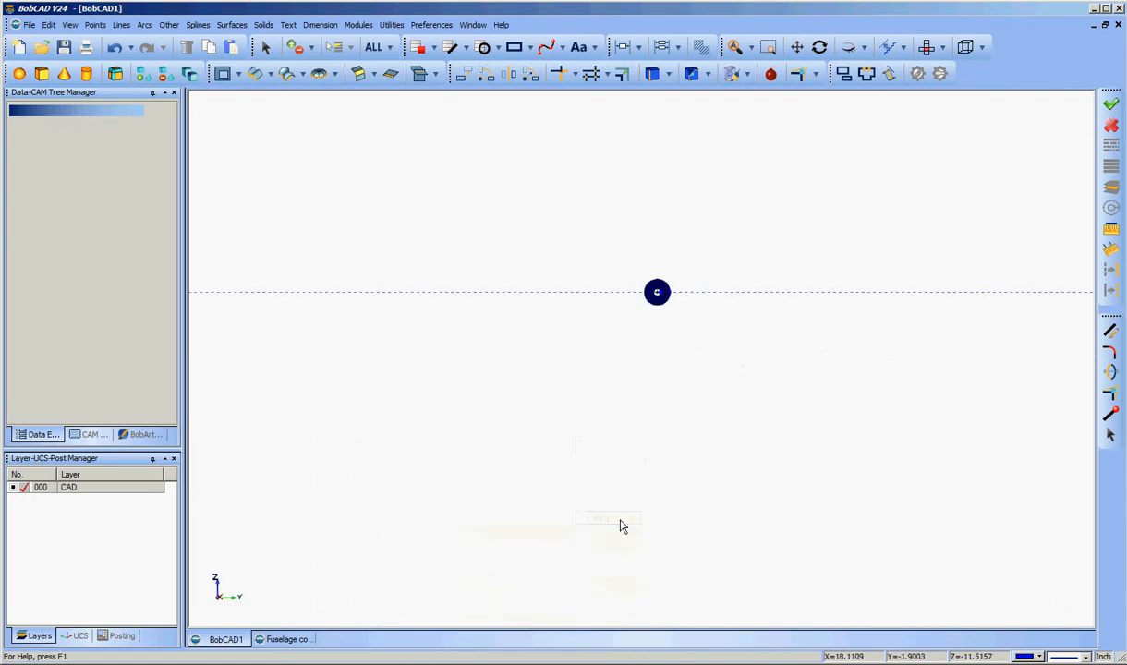
scroll(694, 347, up, 2)
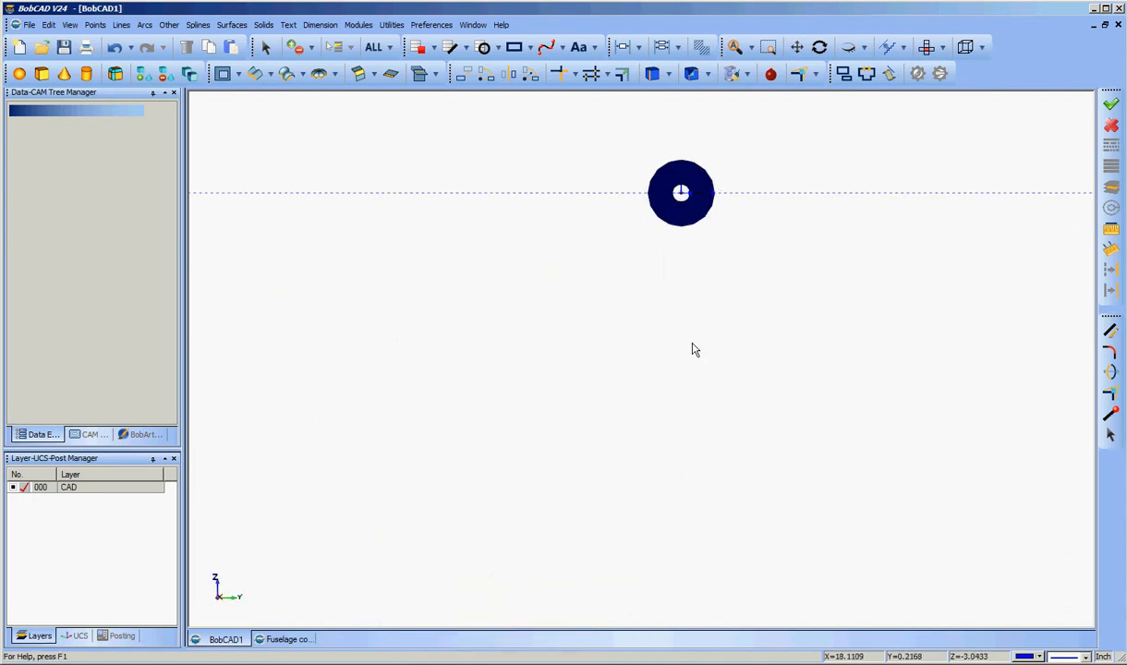
middle_drag(702, 220, 662, 385)
scroll(661, 385, up, 3)
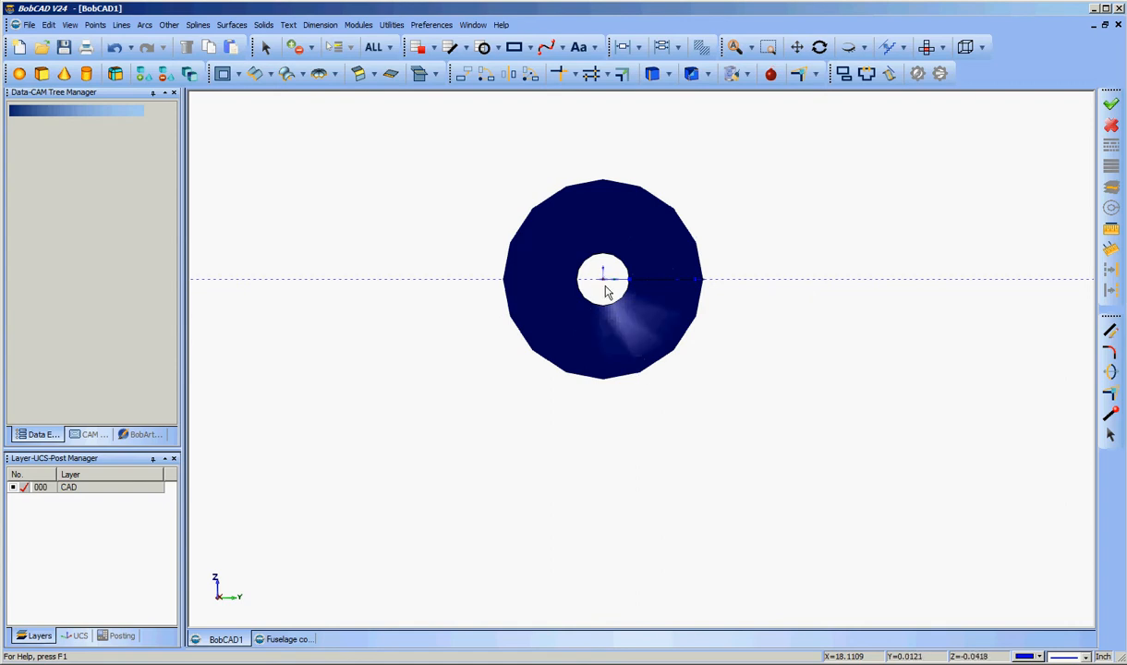
right_click(343, 429)
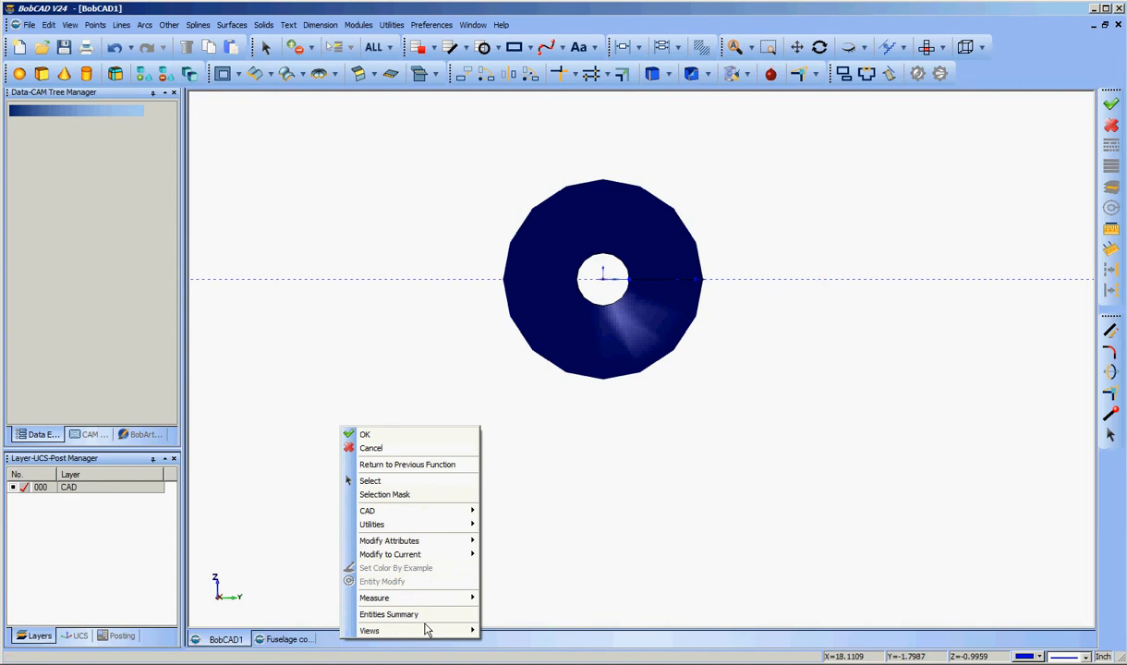
mouse_move(427, 629)
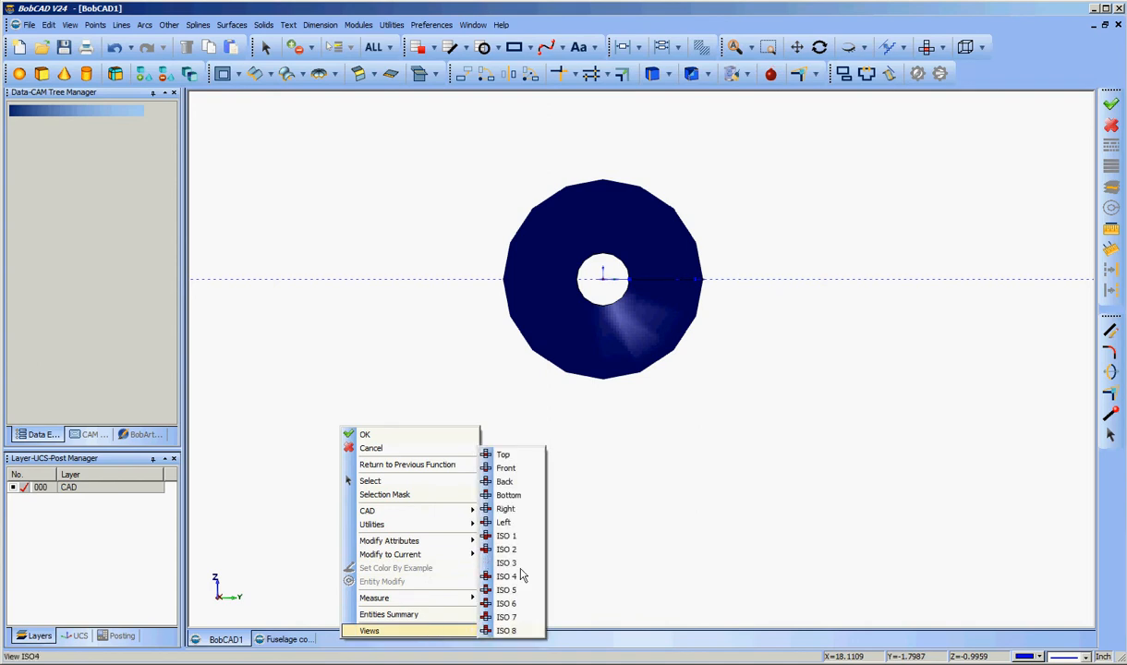
click(528, 461)
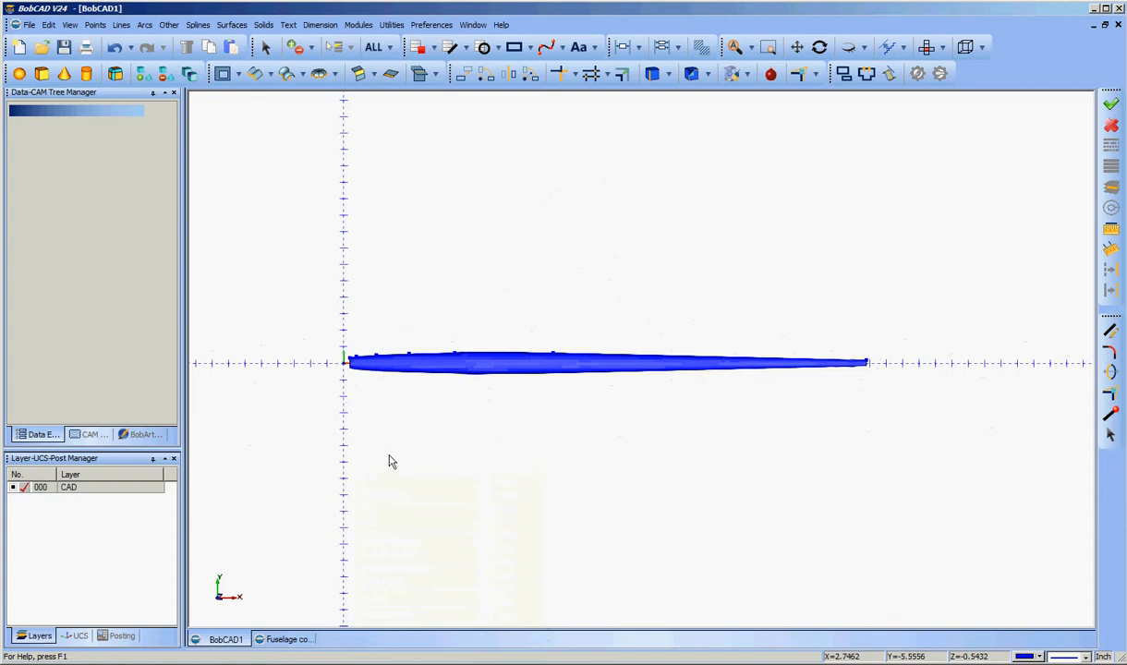
middle_drag(369, 422, 651, 405)
scroll(646, 407, up, 6)
ctrl+middle_drag(505, 507, 810, 476)
scroll(657, 499, up, 4)
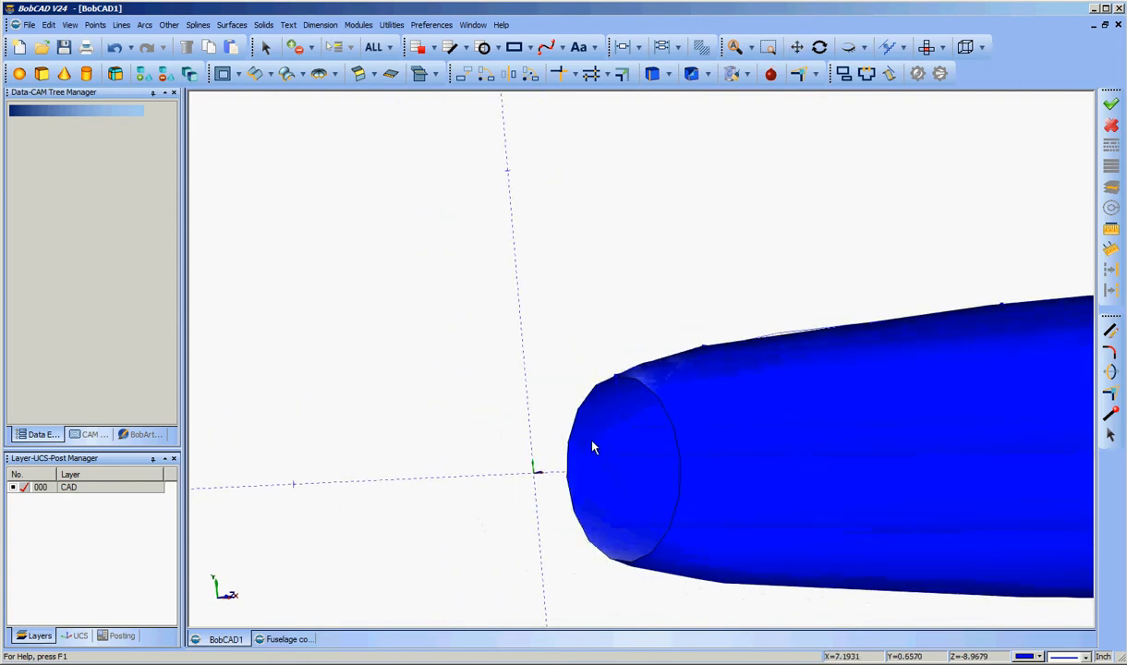
Revolve the short line at the fuselage opening nearest the origin 360 degrees about the X axis into a surface that closes it
right_click(470, 415)
mouse_move(499, 615)
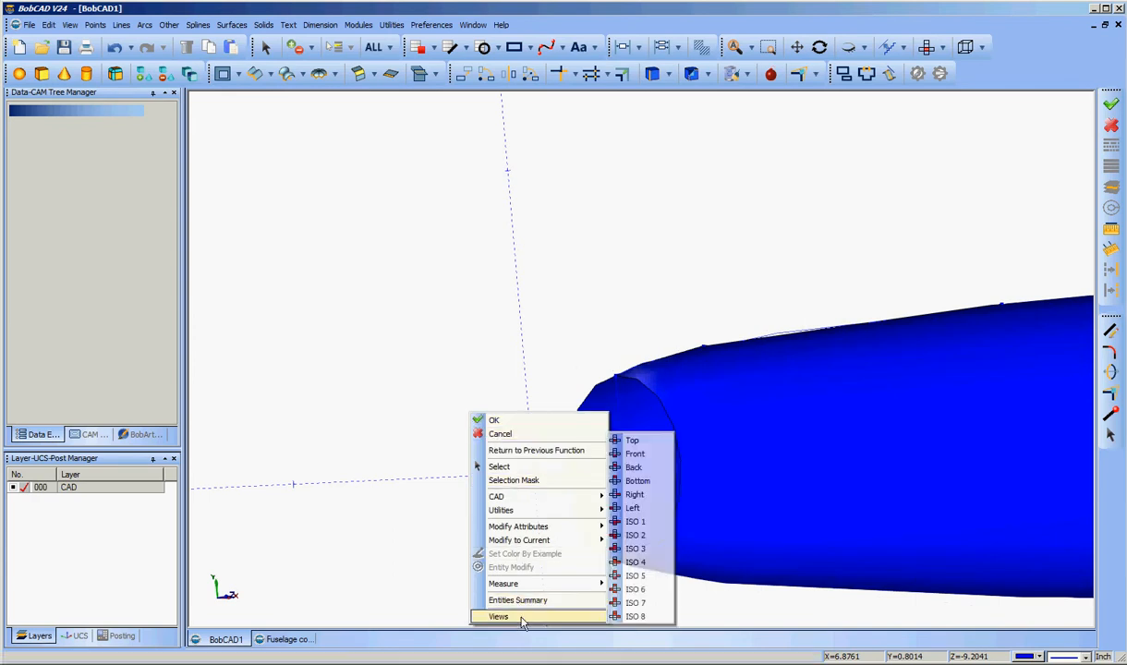
click(634, 508)
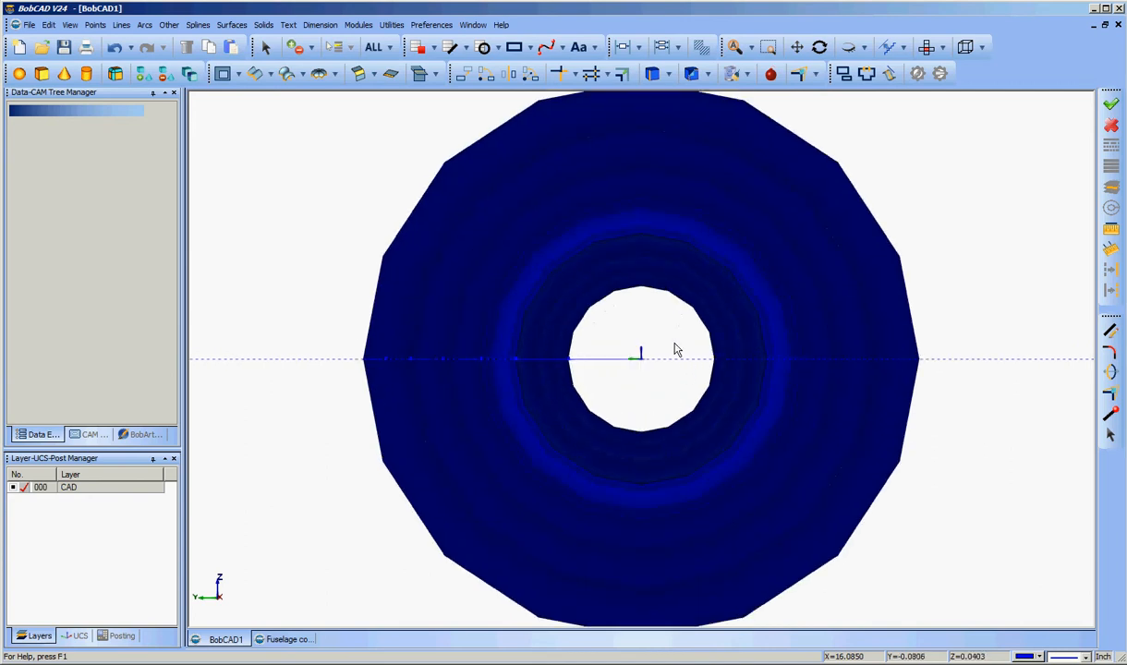
middle_drag(675, 345, 675, 353)
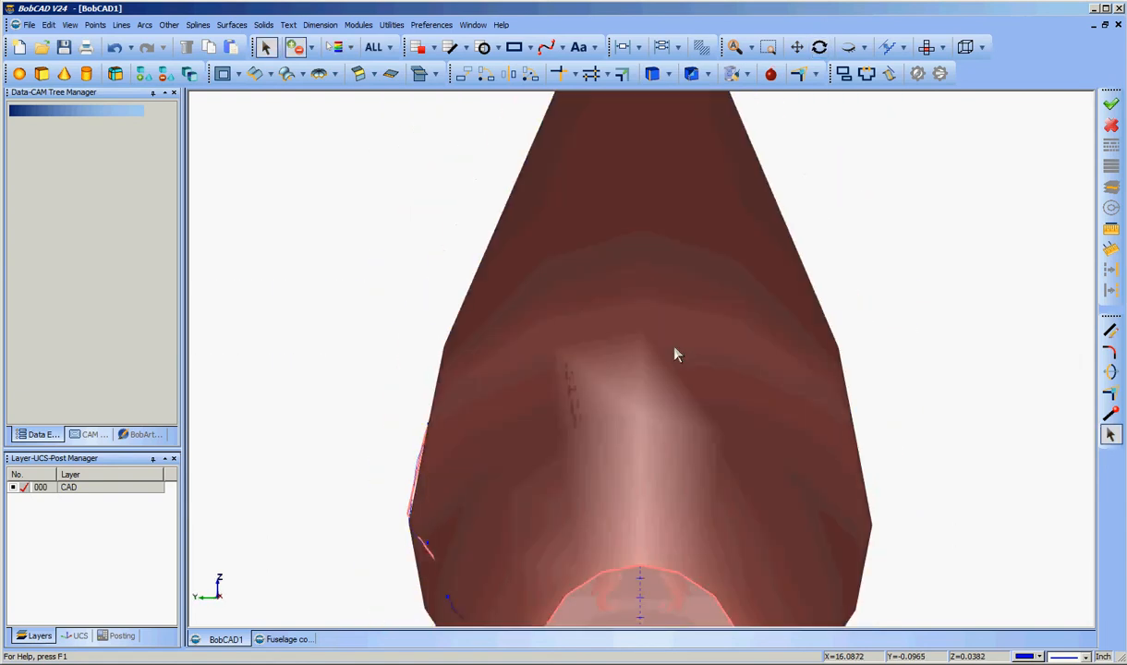
scroll(675, 355, down, 2)
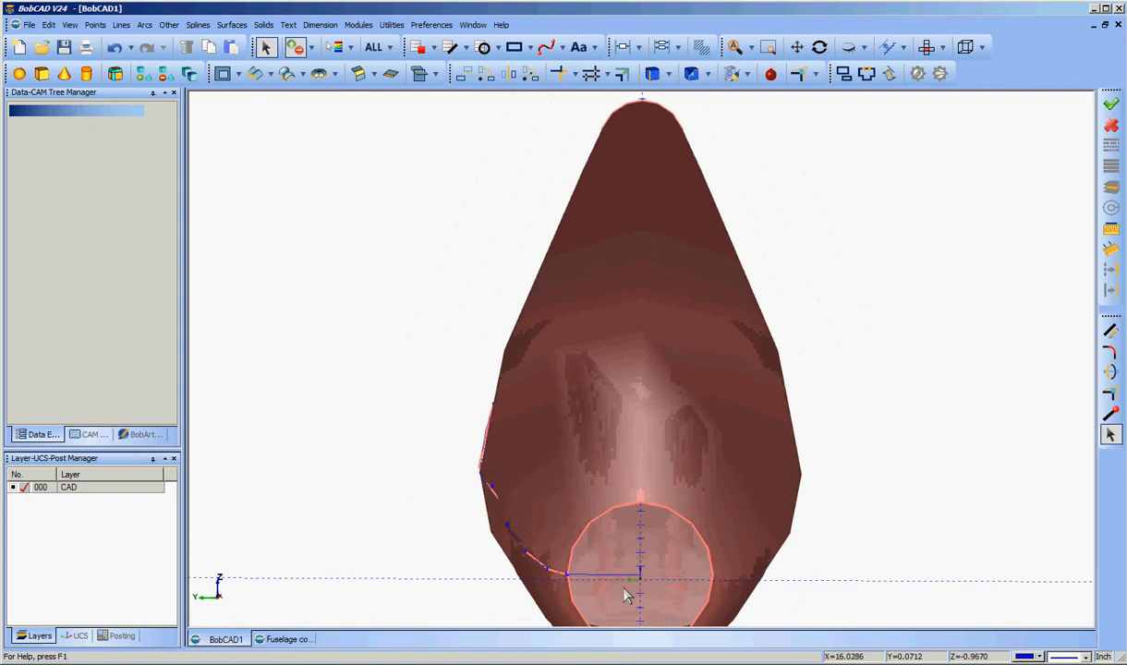
click(218, 27)
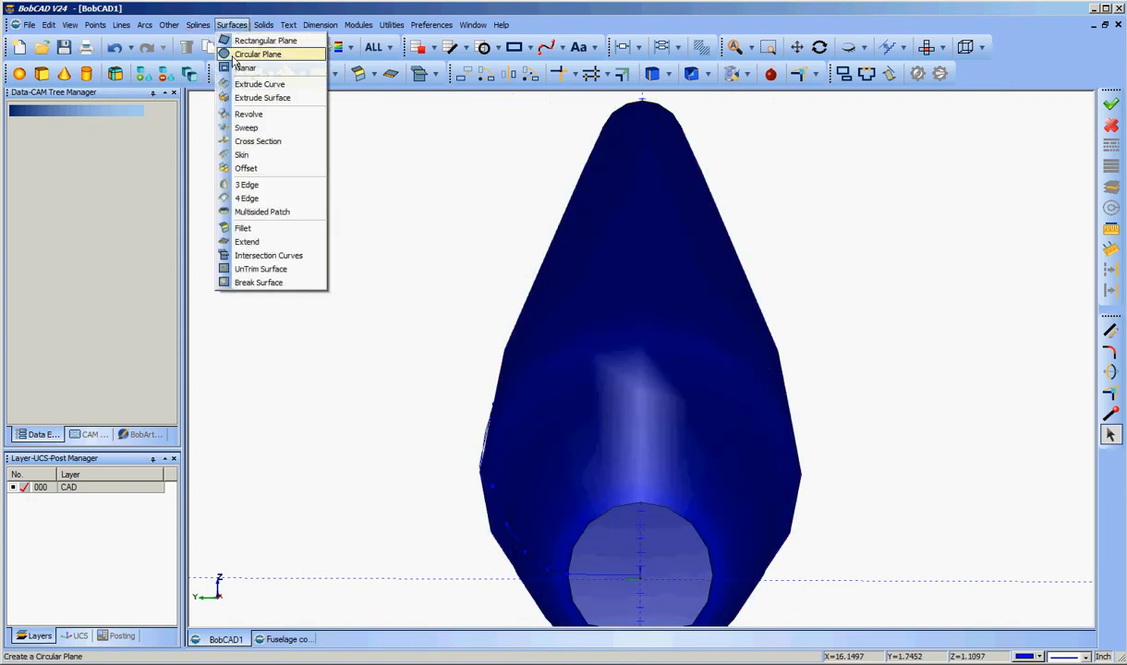
click(248, 115)
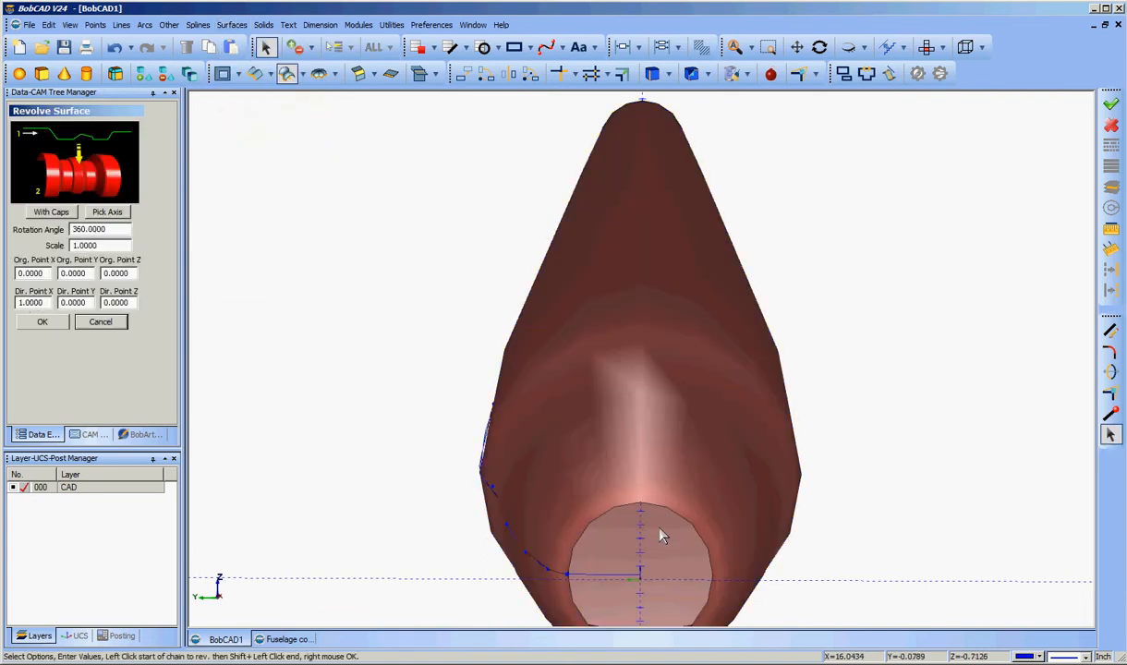
click(635, 580)
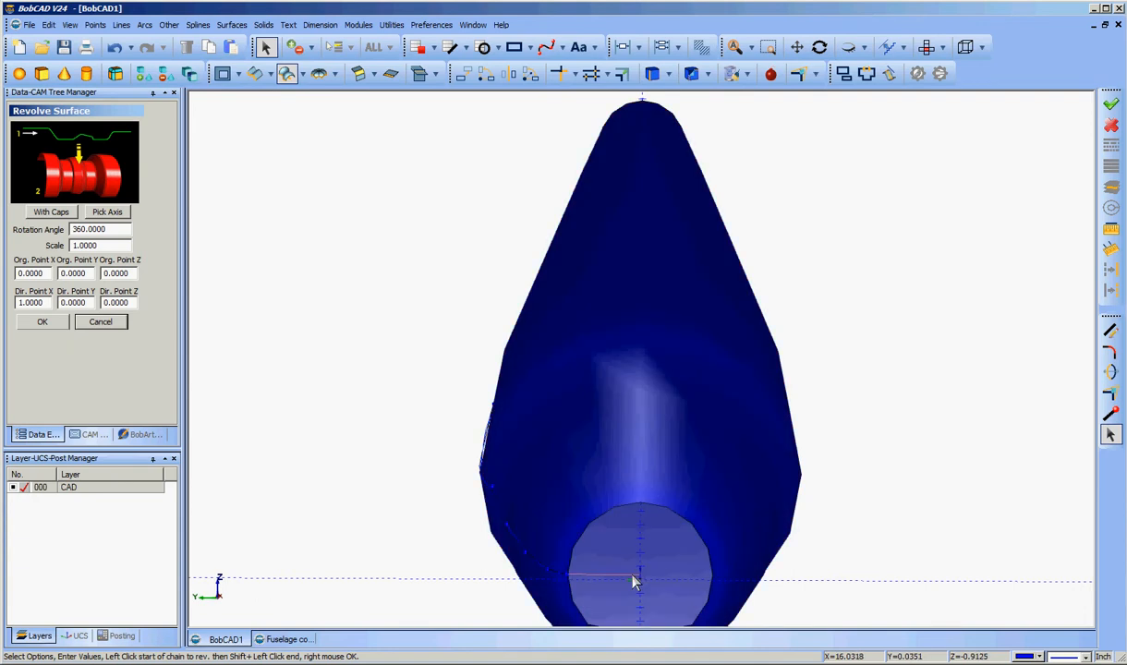
click(634, 580)
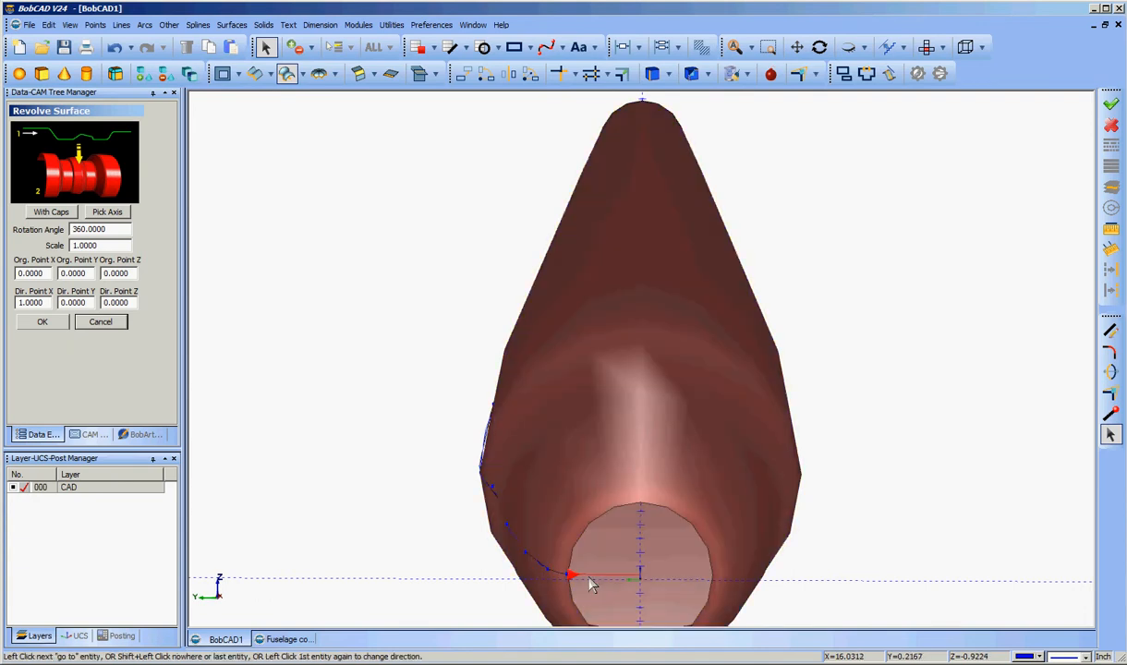
shift+click(577, 580)
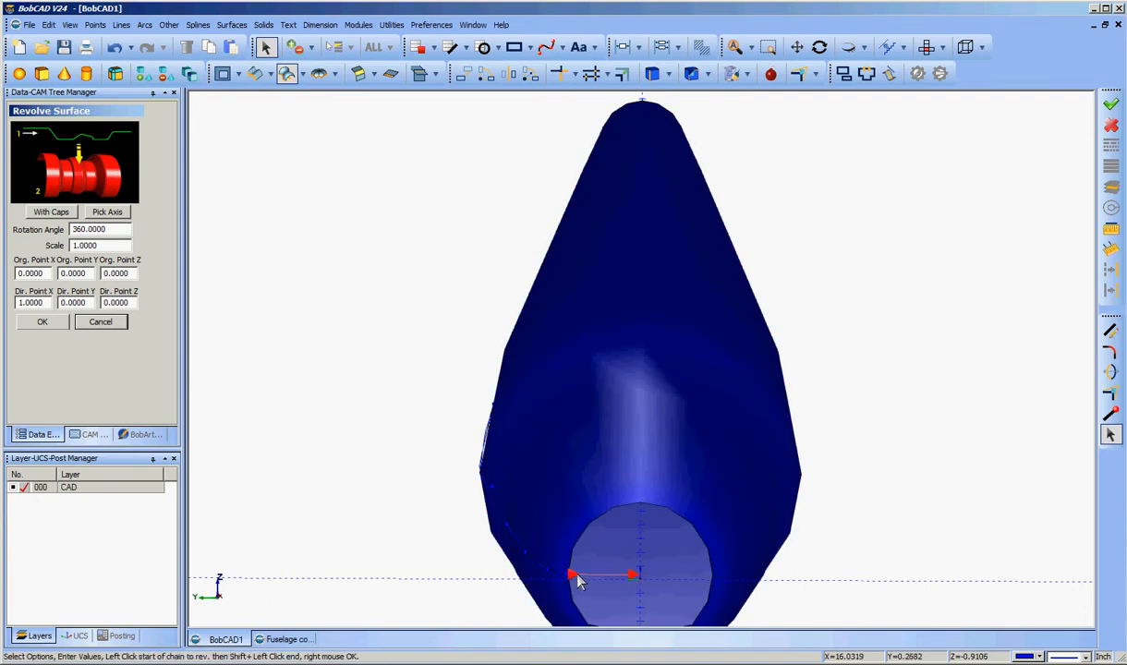
right_click(335, 305)
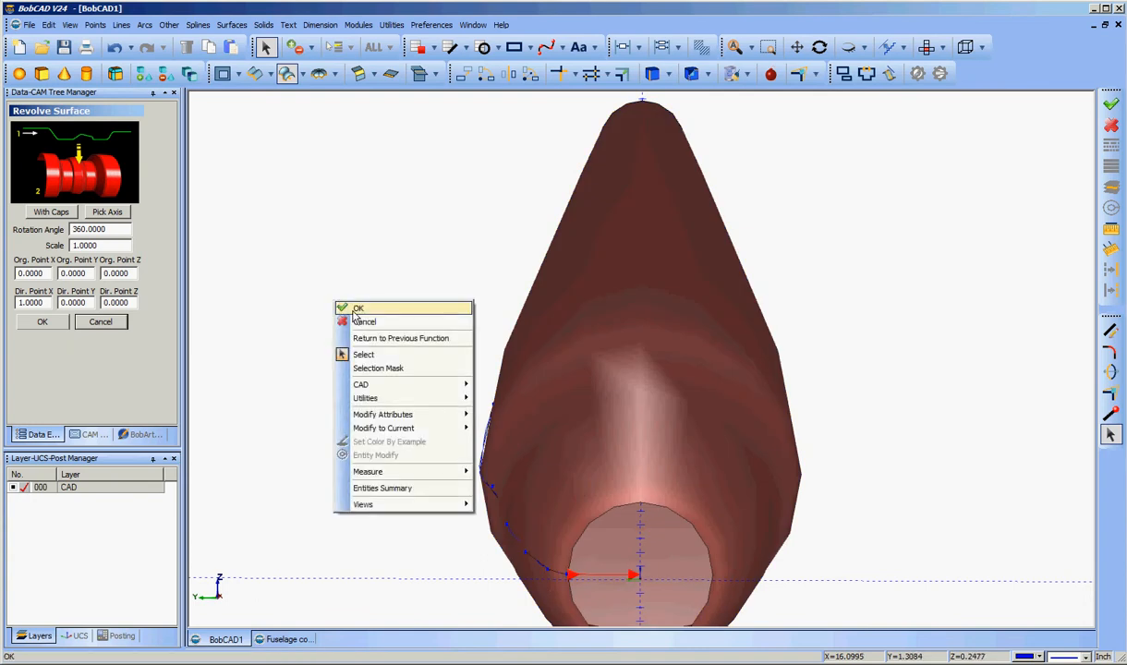
click(360, 310)
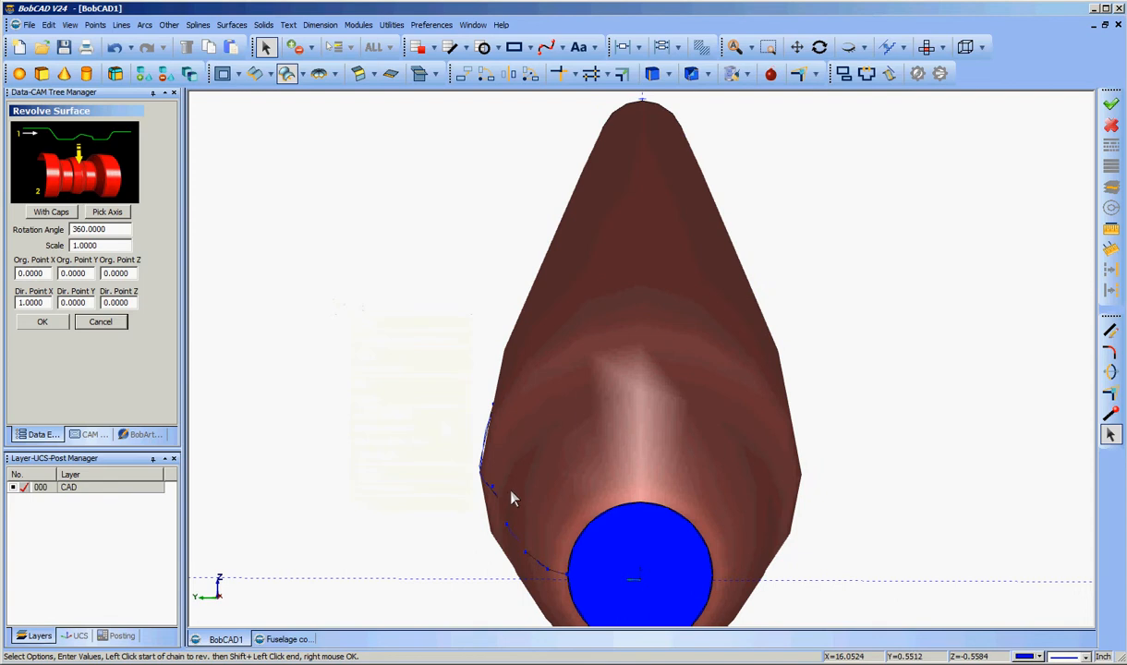
Close the opening at the fuselage's far, narrow end by revolving its short line 360 degrees about the X axis, and end the command
right_click(314, 278)
mouse_move(396, 480)
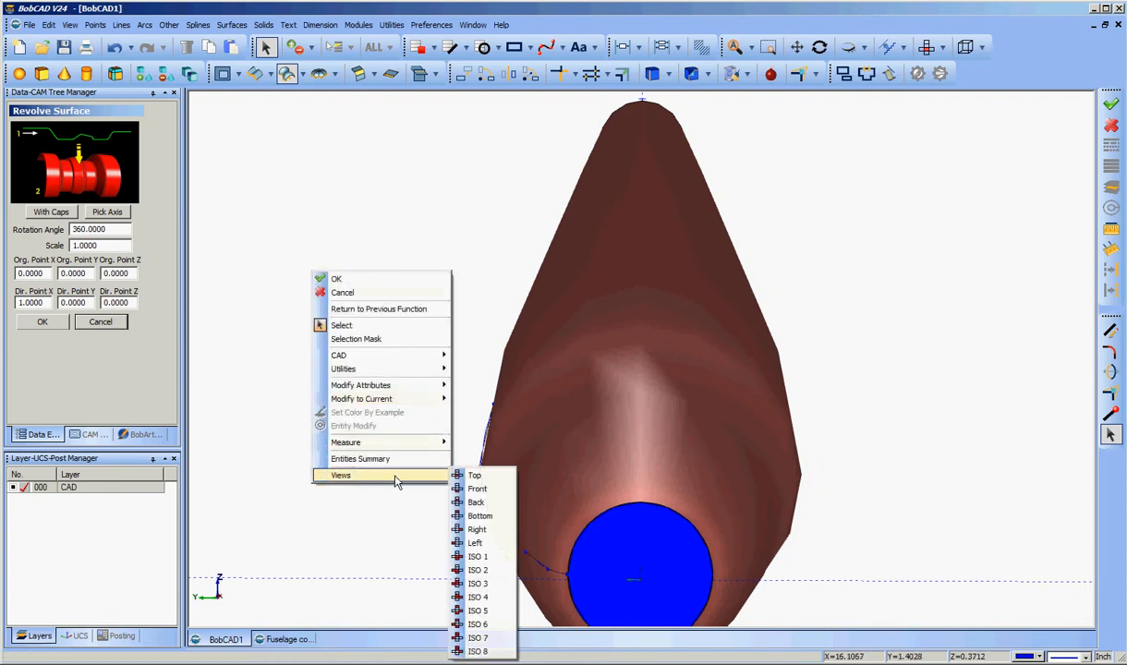
click(488, 533)
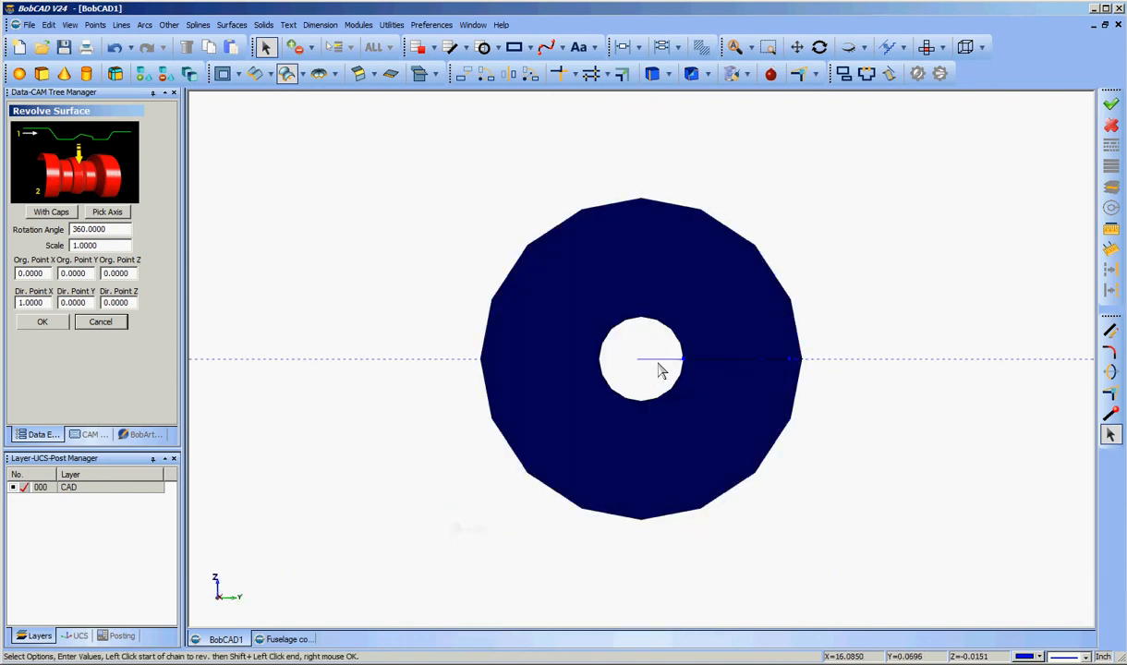
click(663, 359)
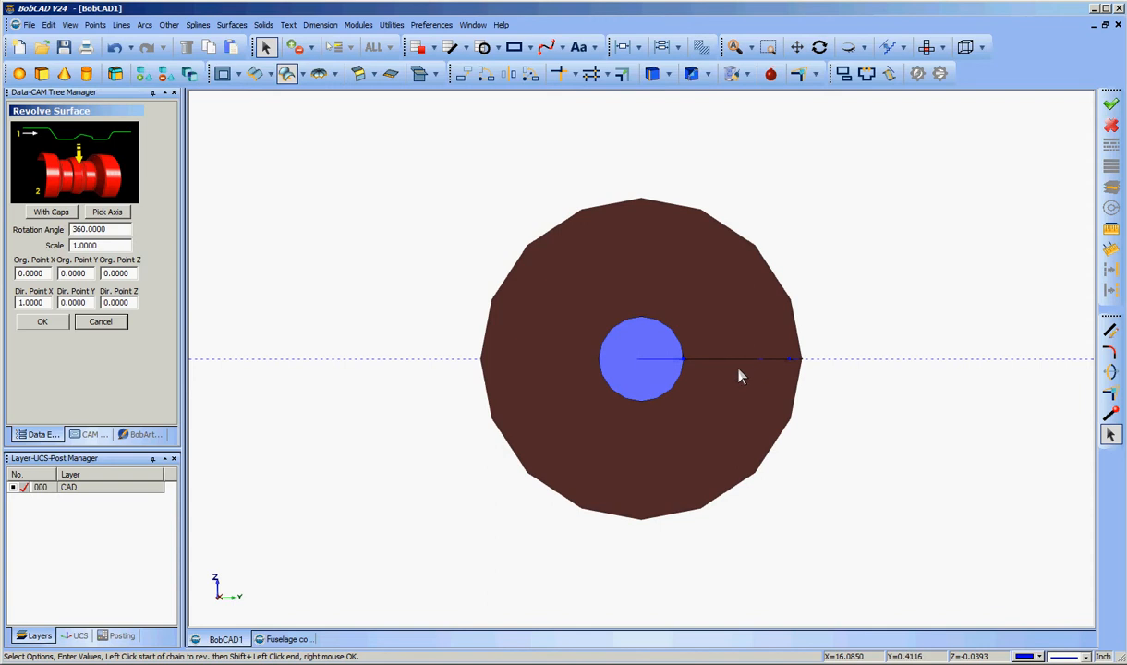
middle_drag(739, 370, 739, 361)
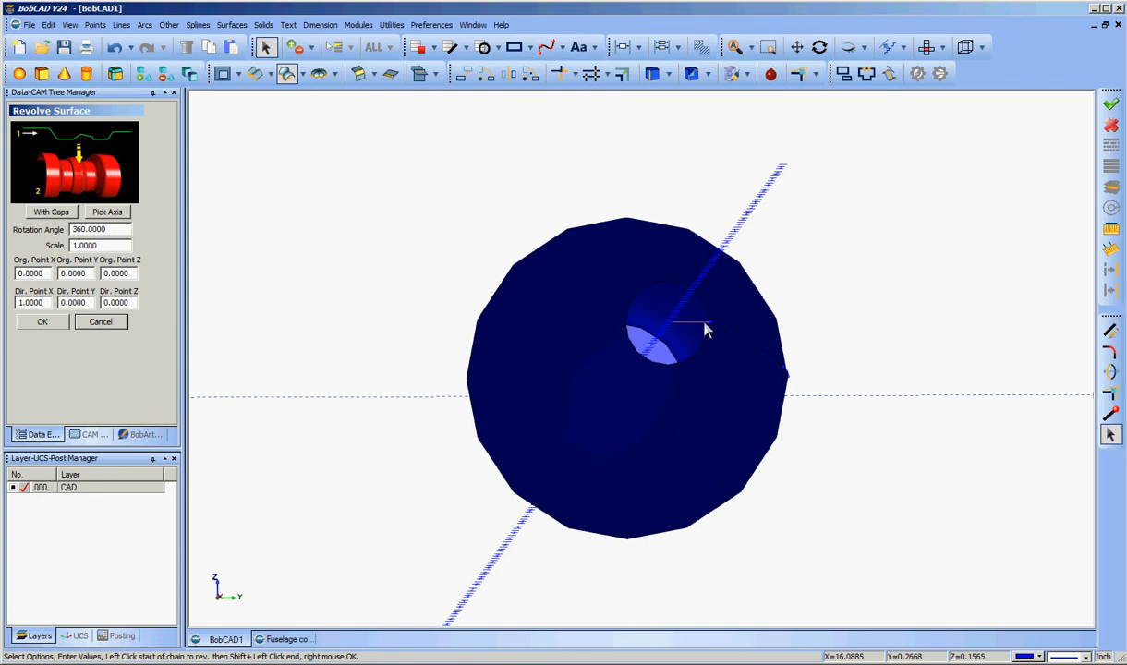
click(705, 330)
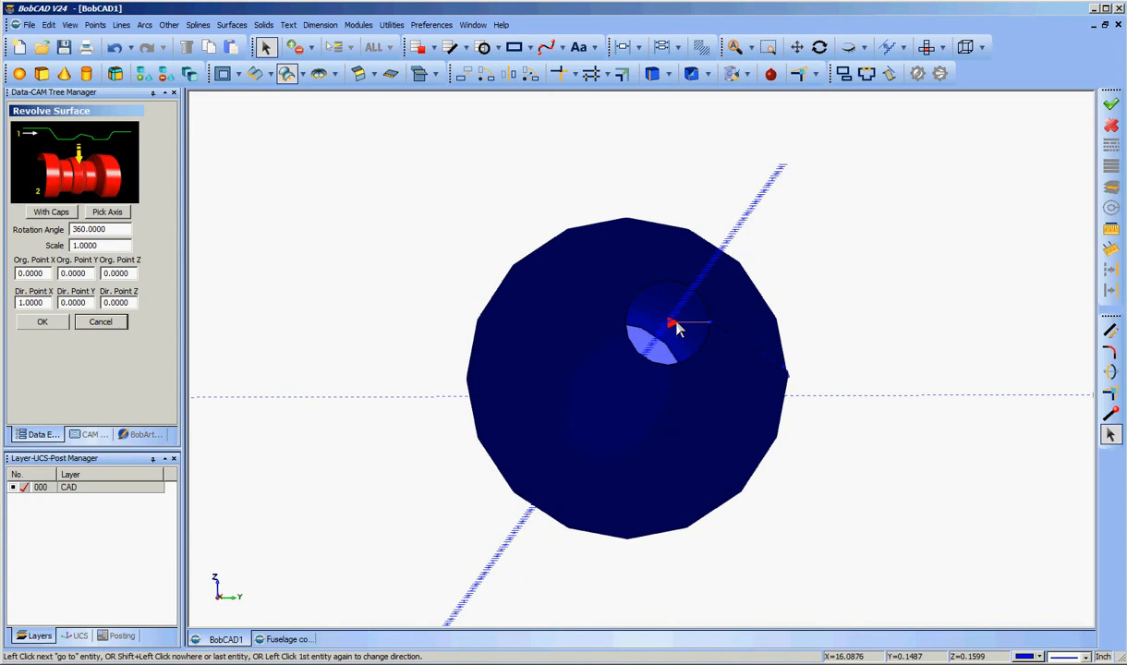
click(681, 327)
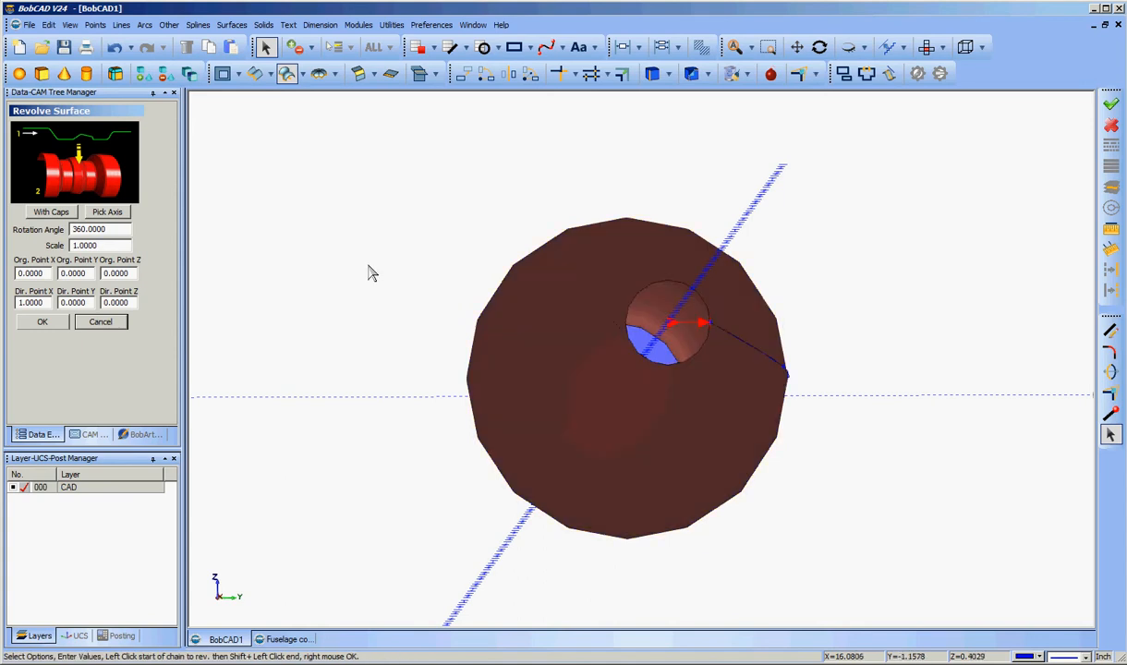
right_click(313, 247)
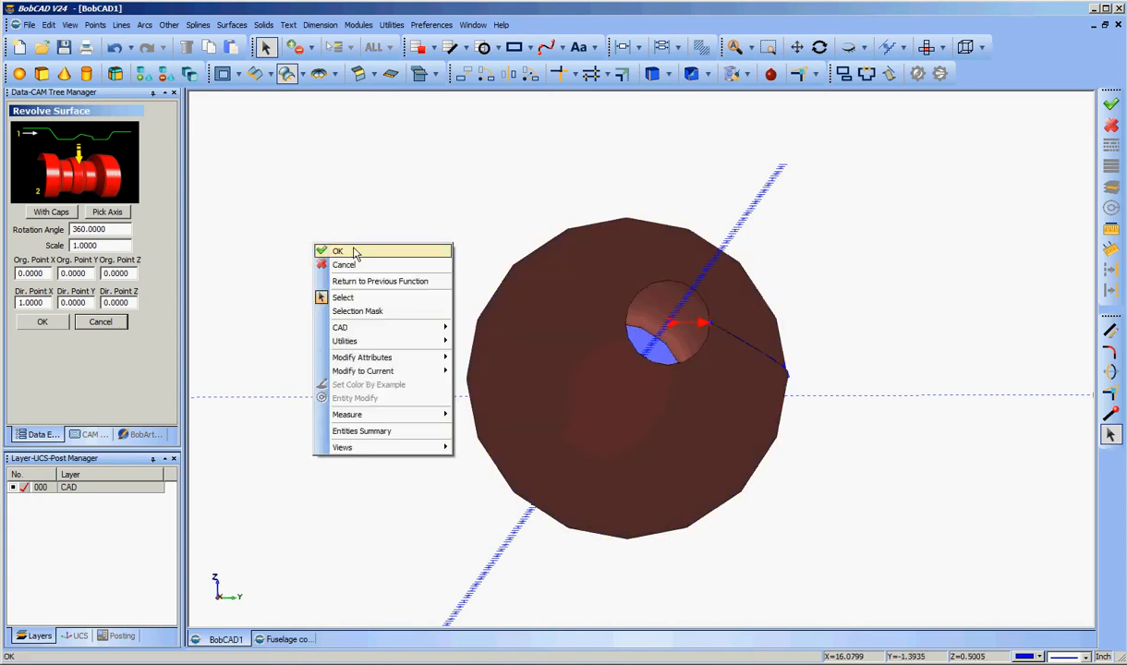
click(354, 253)
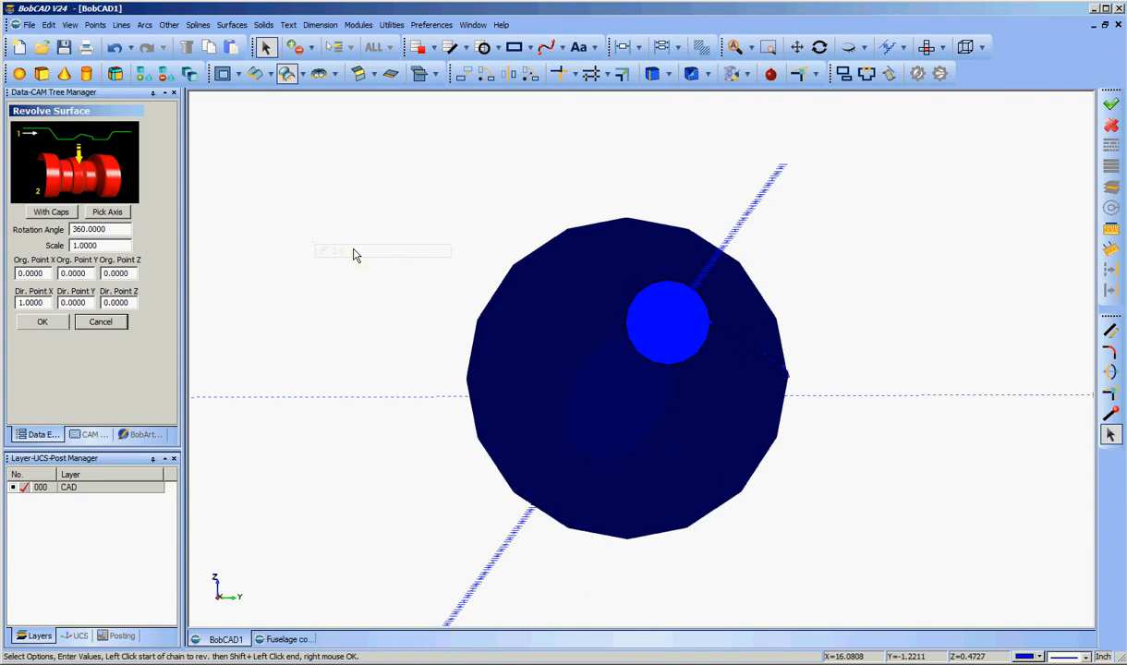
click(101, 321)
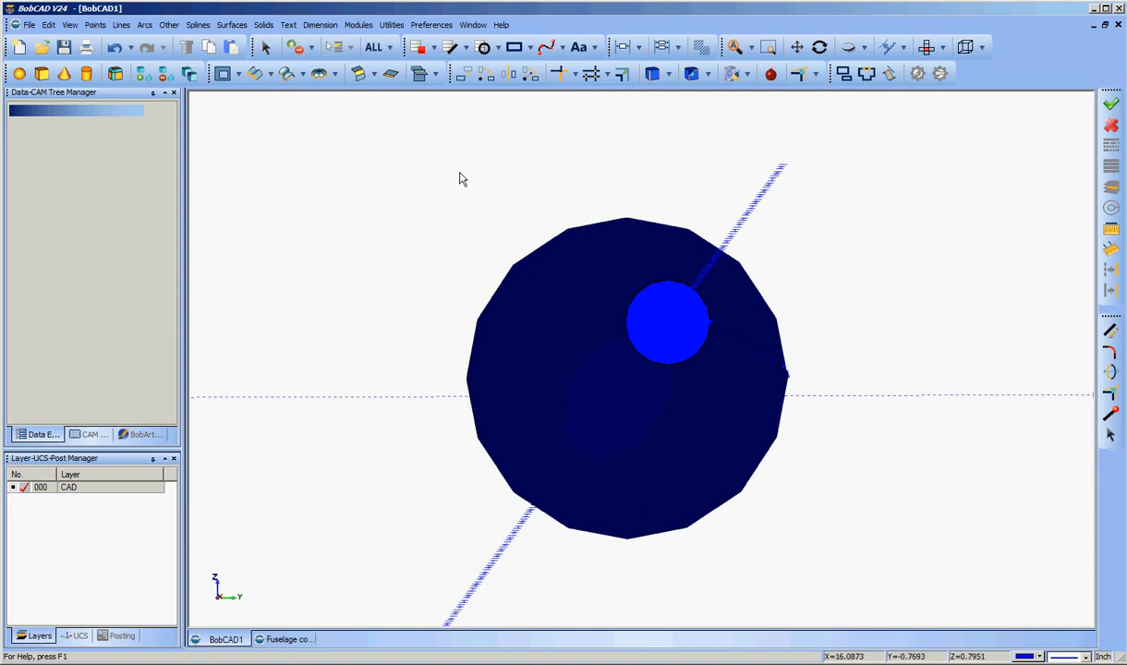
Stitch the fuselage surface and both end cap surfaces into one solid and end the command
click(399, 27)
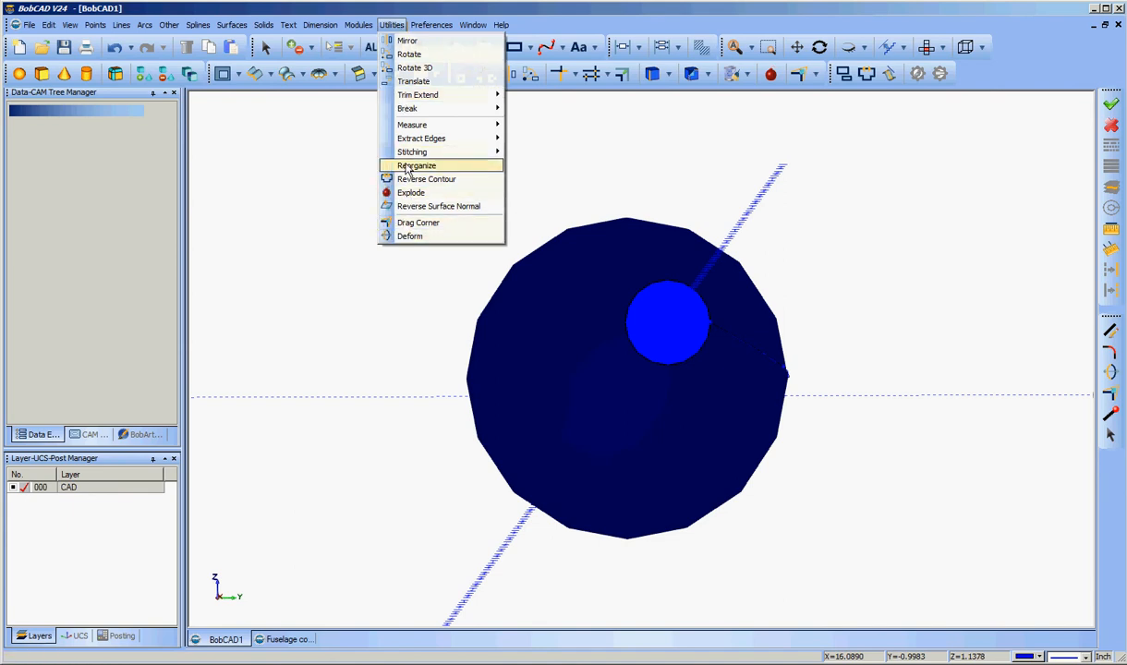
mouse_move(414, 153)
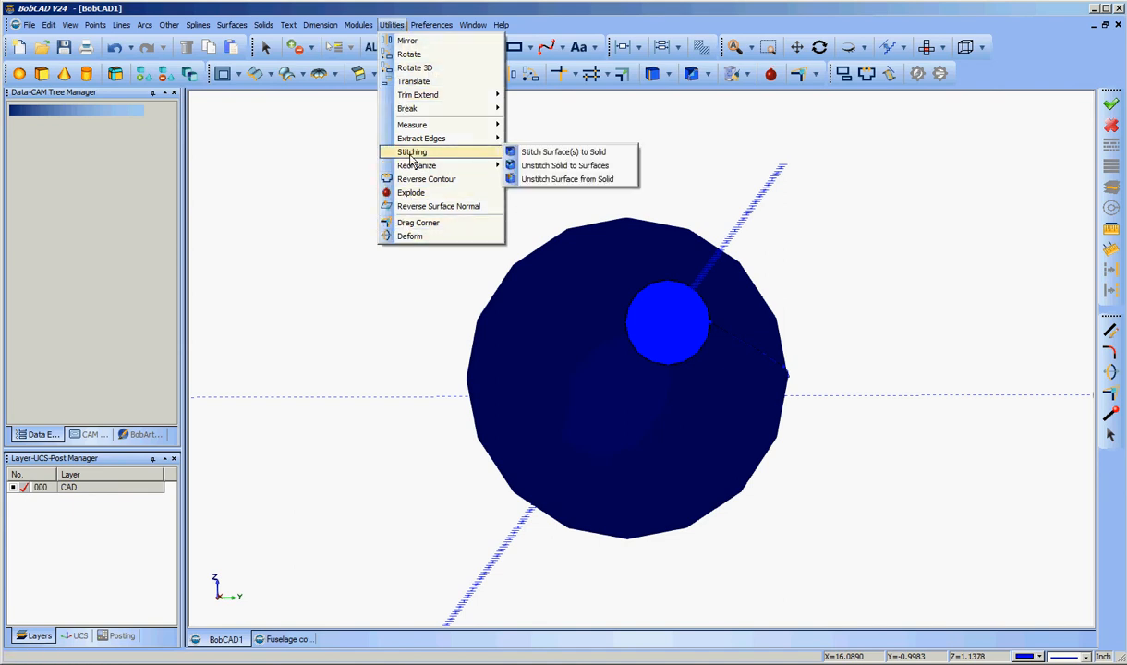
click(551, 153)
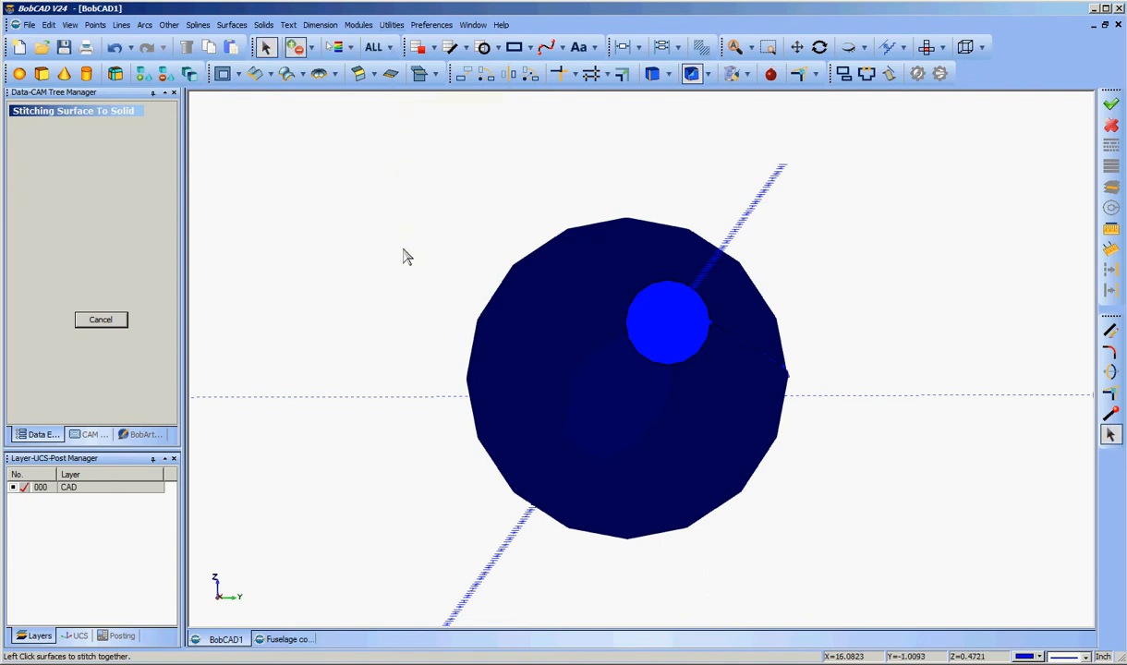
click(679, 316)
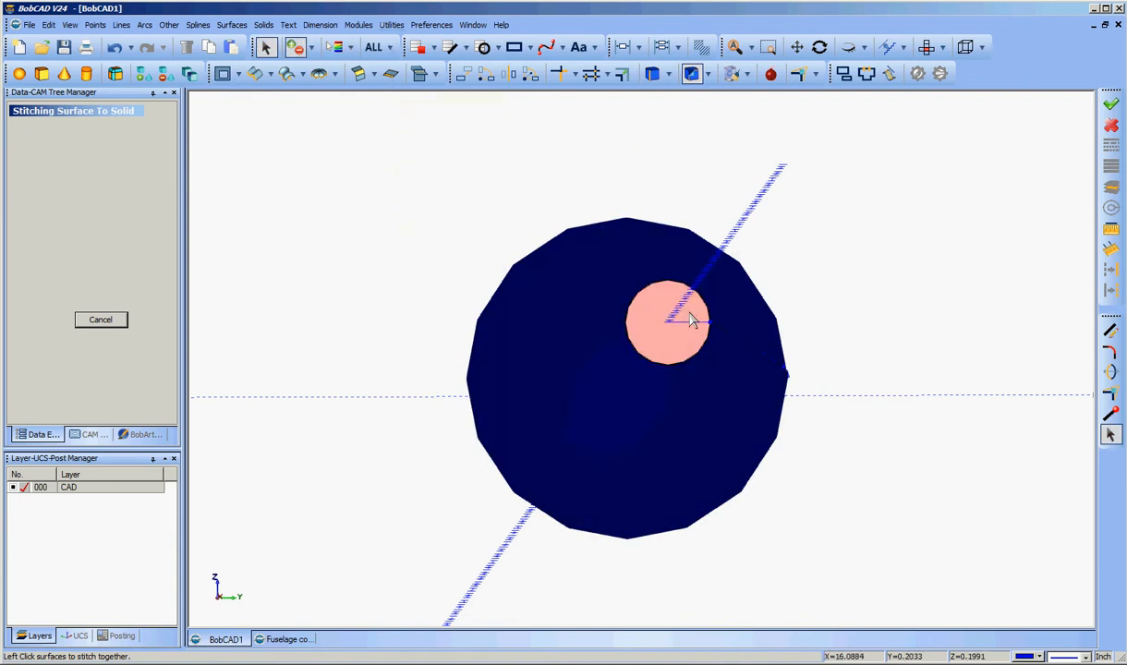
click(667, 393)
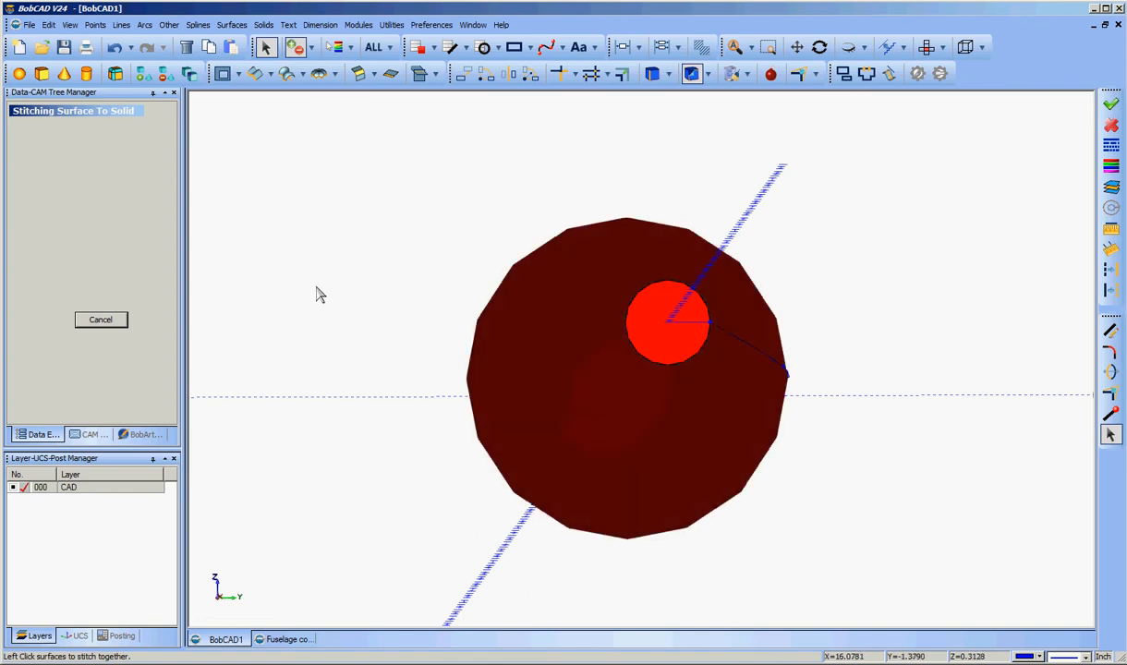
right_click(316, 294)
mouse_move(379, 491)
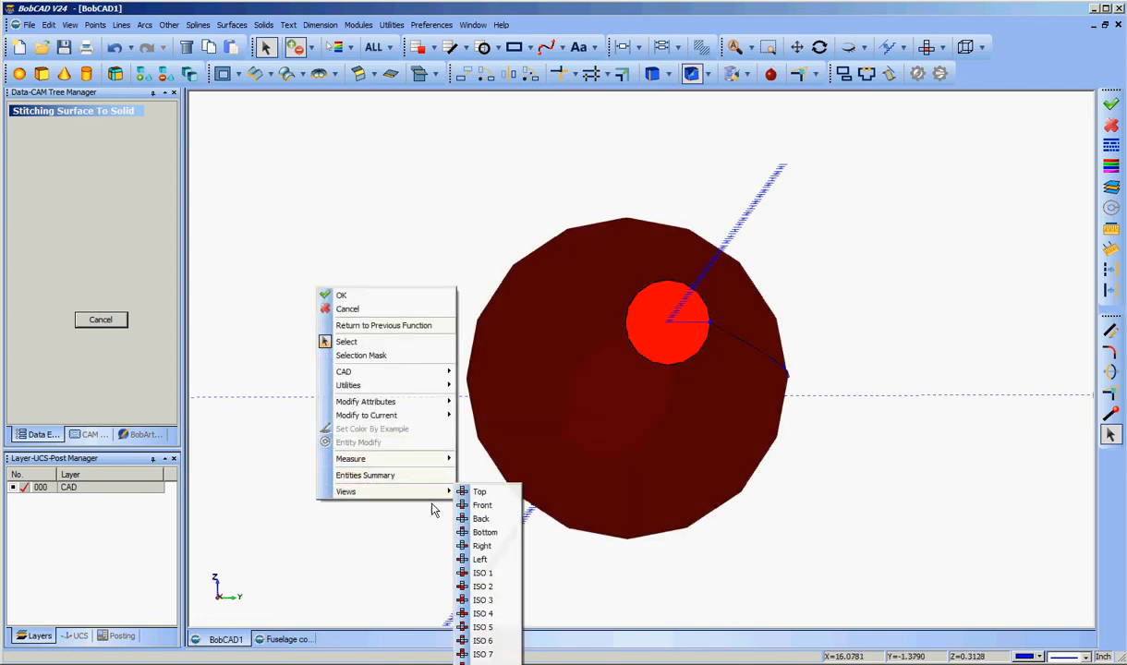
click(479, 559)
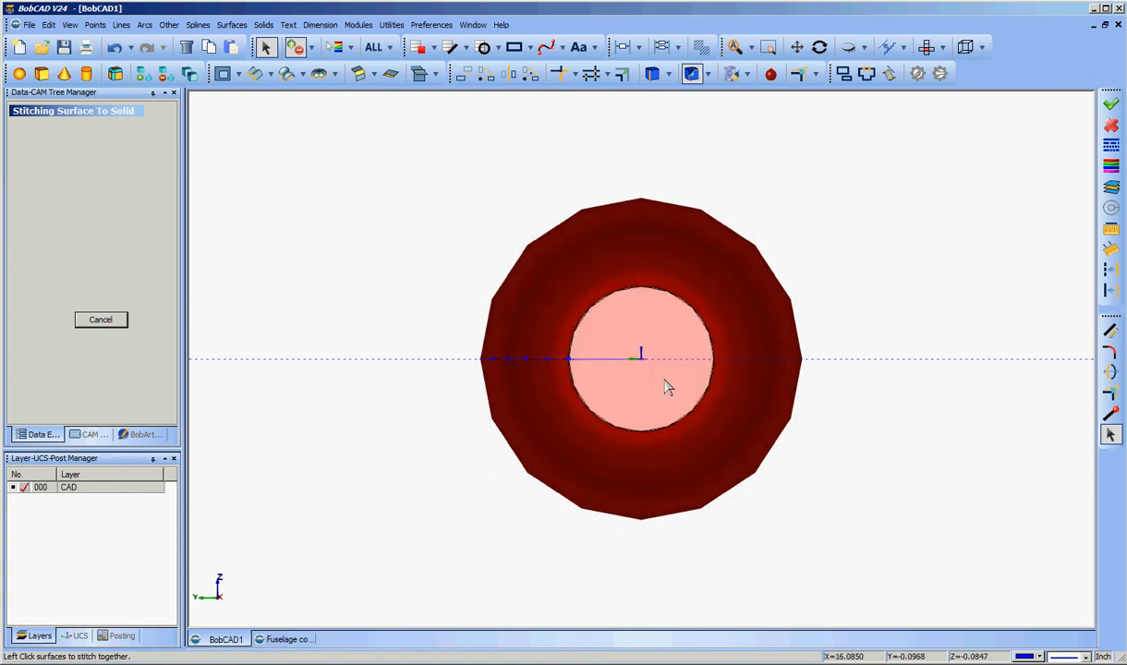
click(667, 387)
right_click(317, 210)
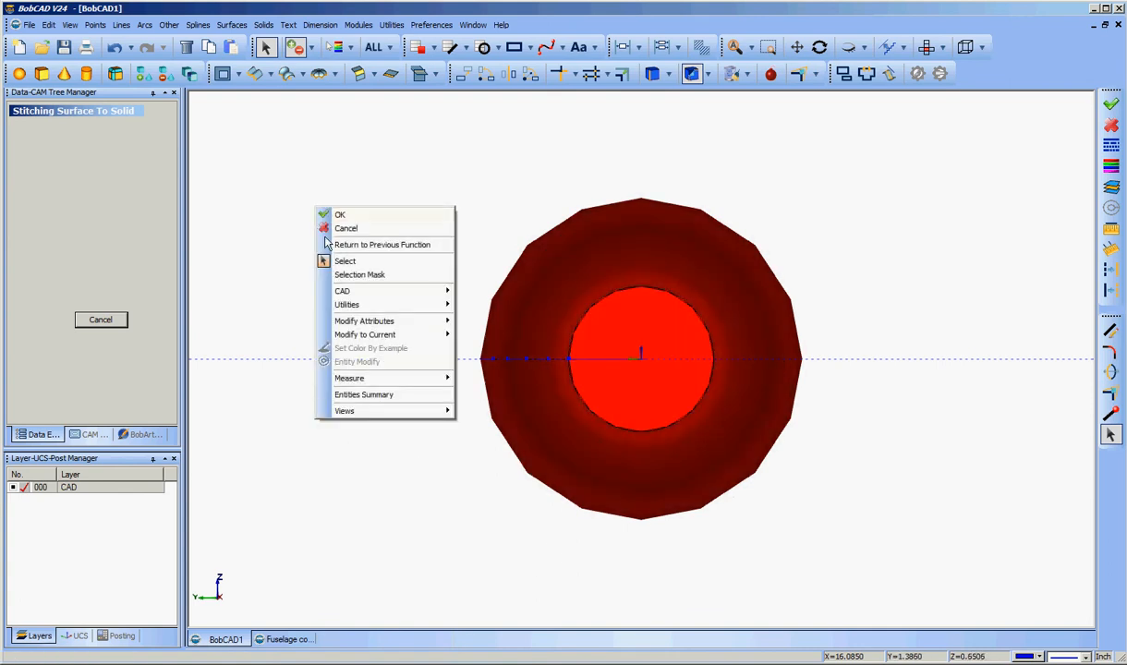
click(330, 215)
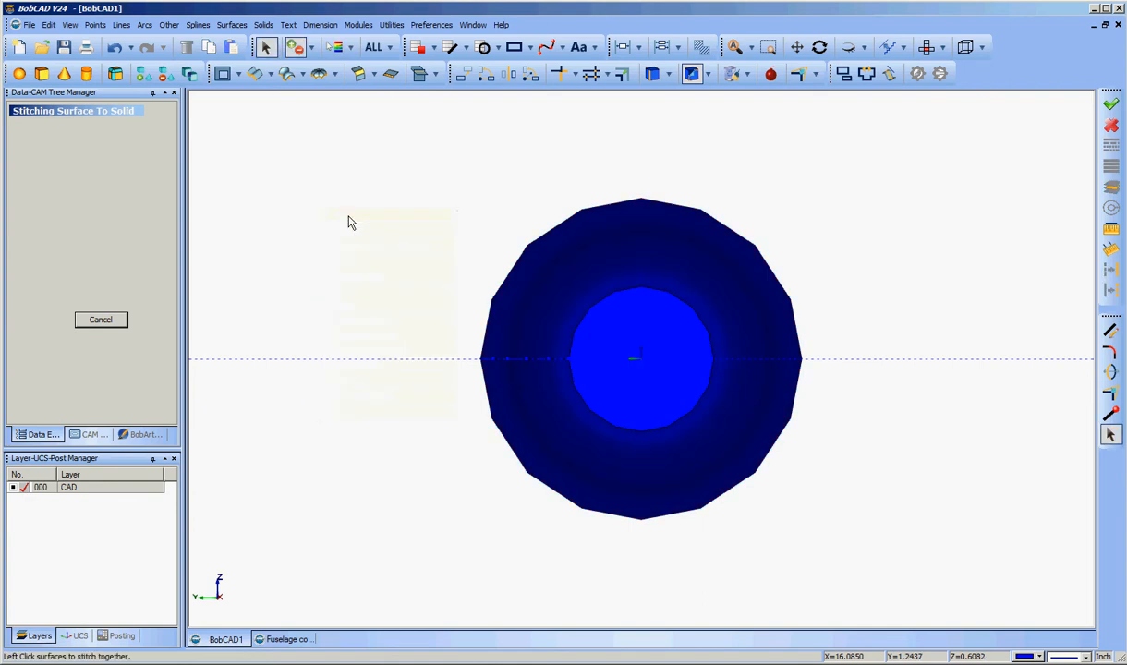
scroll(349, 224, down, 5)
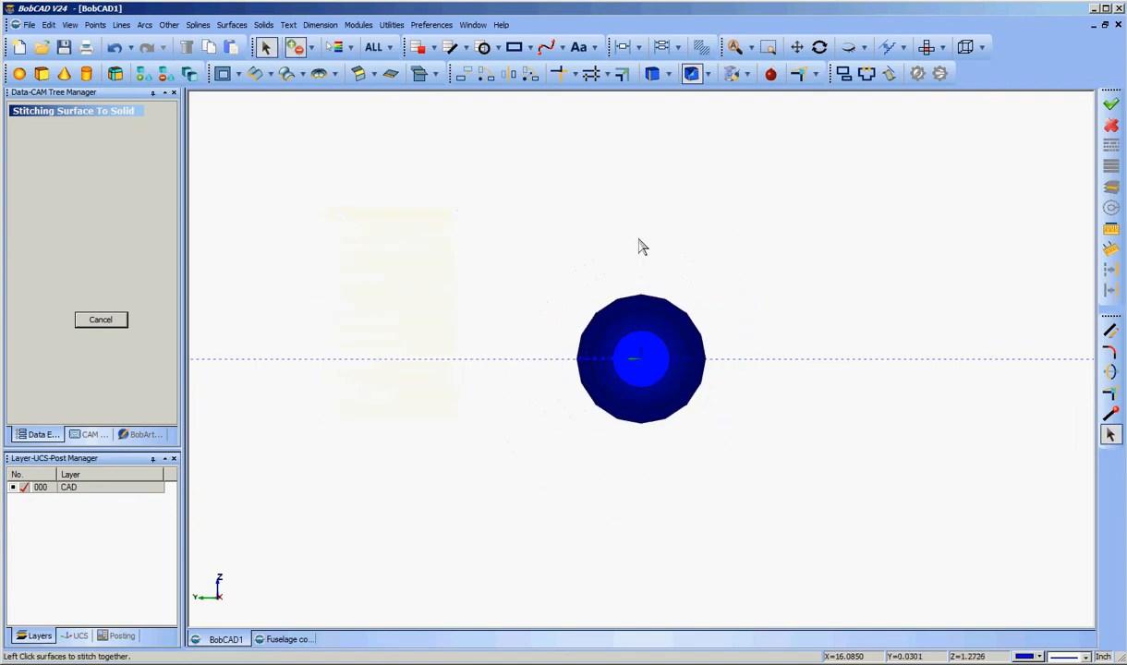
middle_drag(785, 279, 773, 290)
click(101, 320)
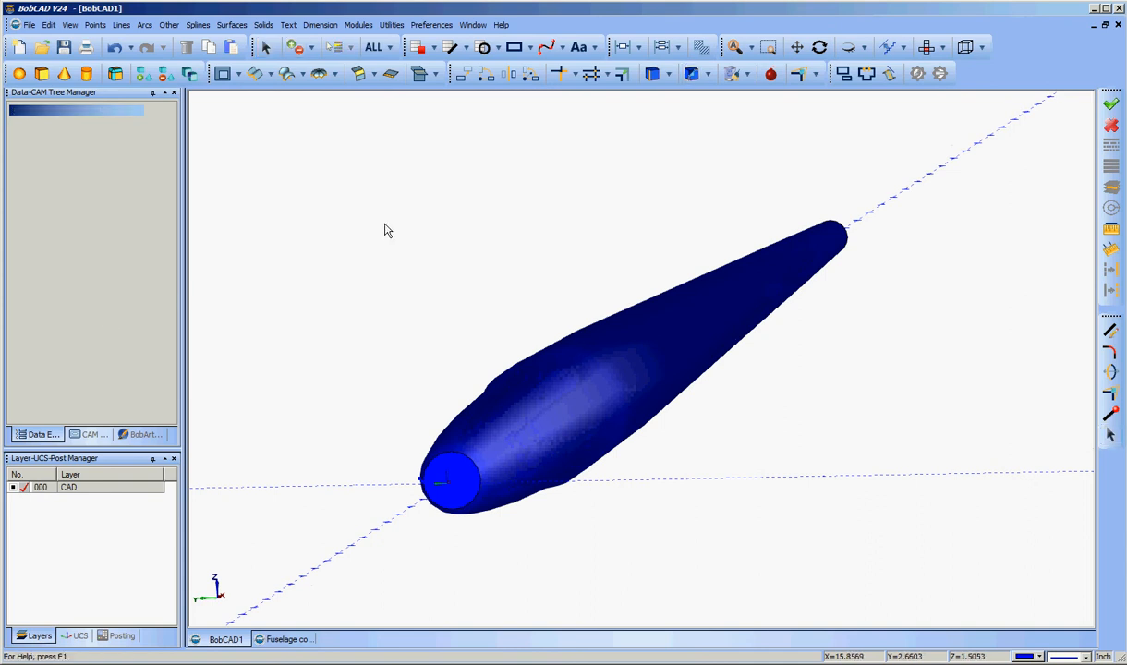
Select the stitched fuselage solid and examine it in the Right view, from an angle, and in the Top view
right_click(385, 228)
click(425, 279)
click(571, 403)
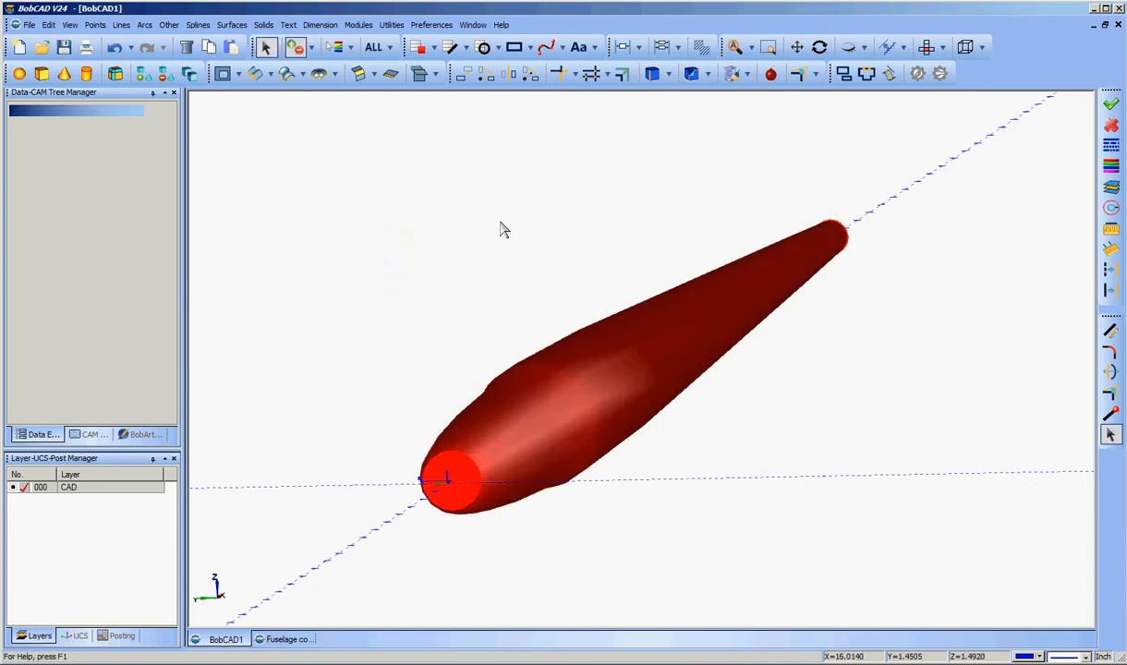
right_click(503, 230)
mouse_move(564, 427)
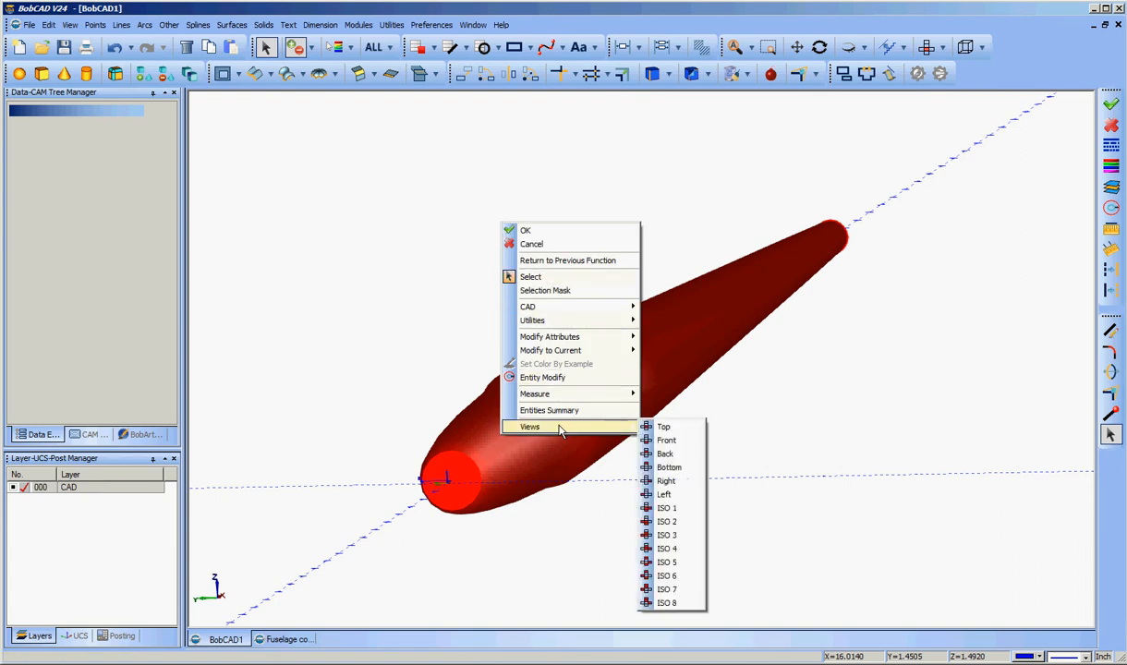
click(652, 479)
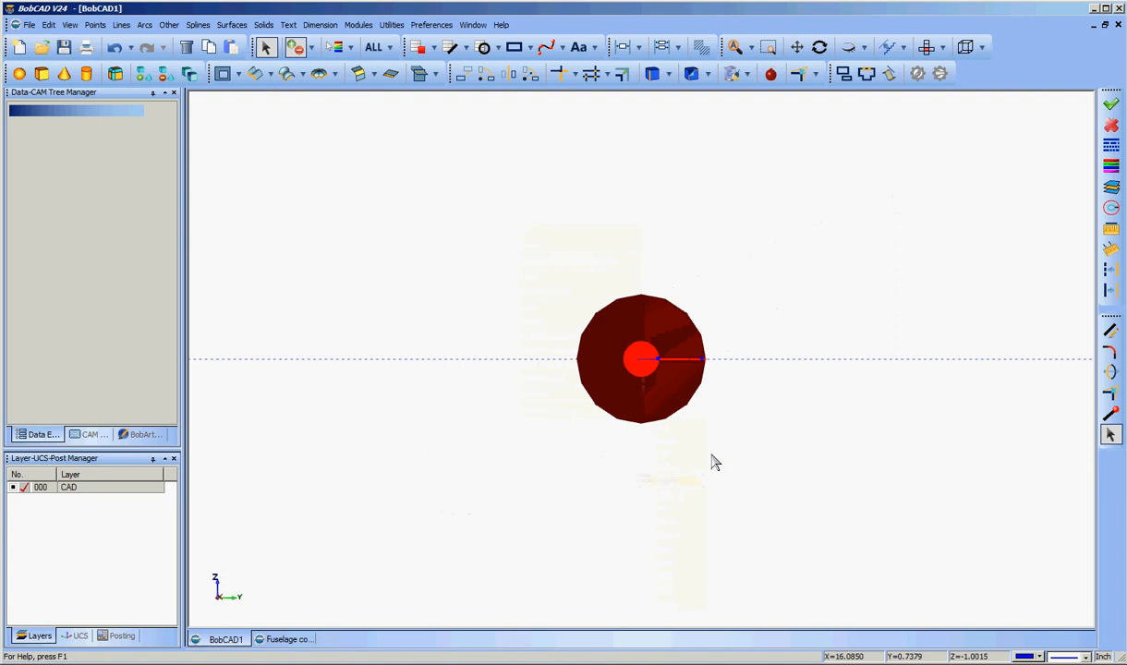
middle_drag(752, 257, 762, 267)
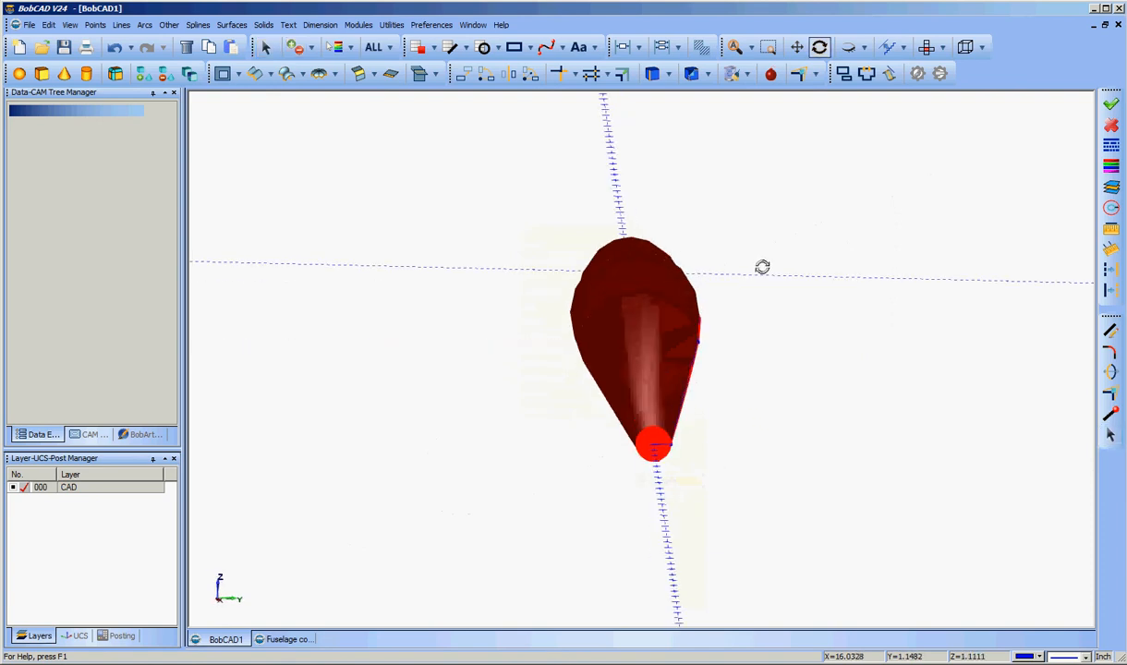
key(Escape)
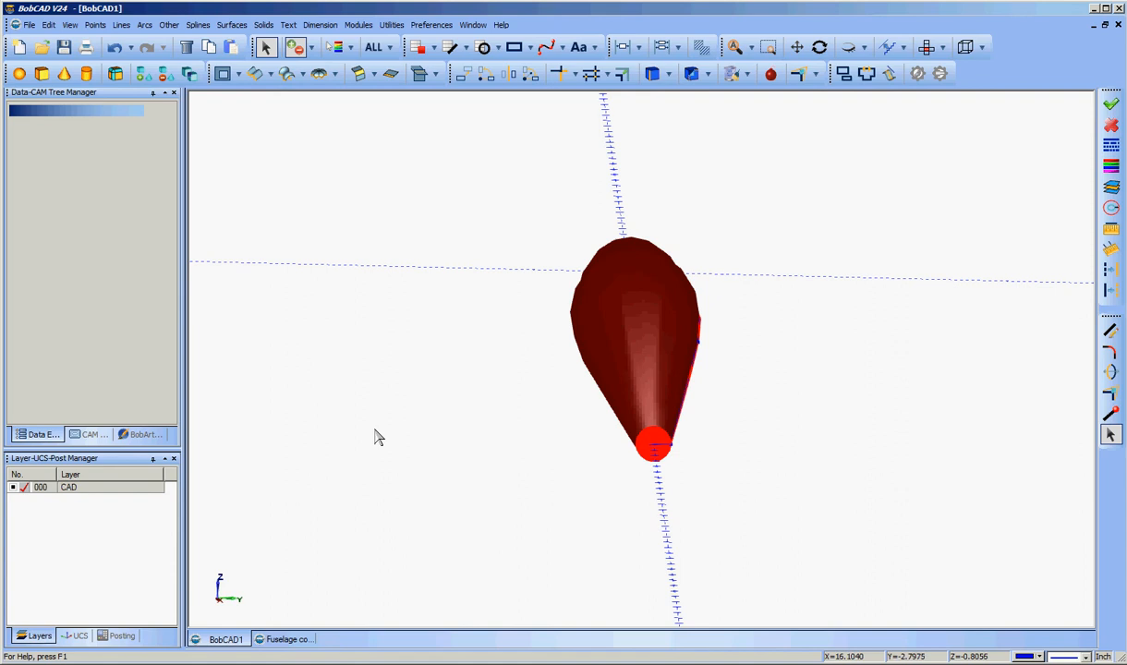
right_click(357, 345)
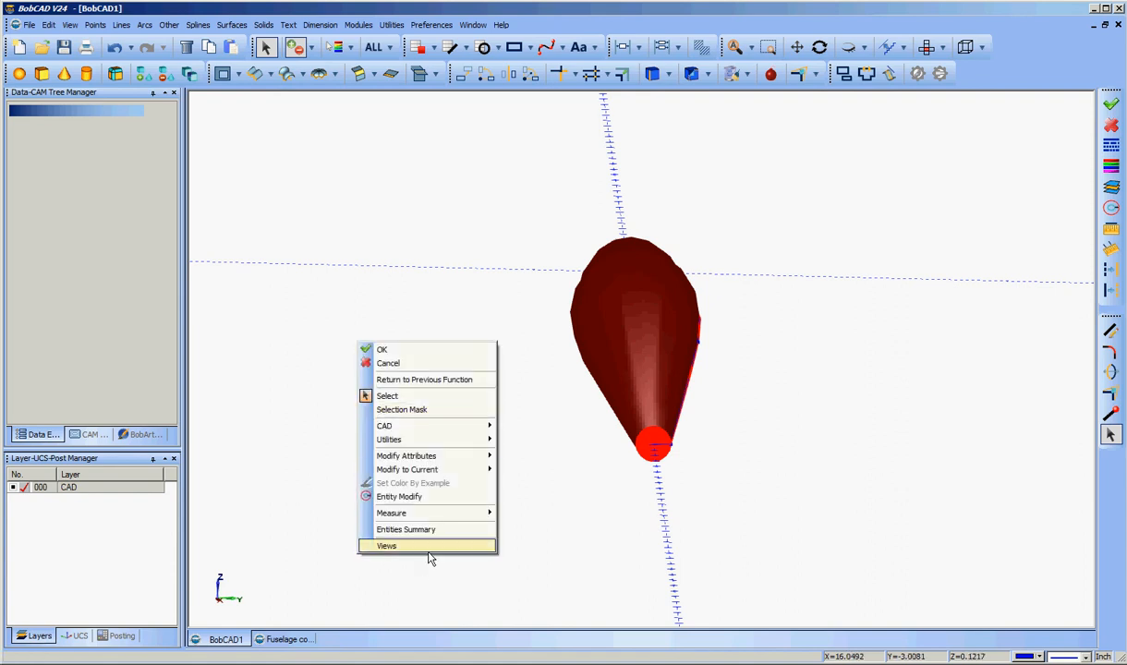
mouse_move(430, 554)
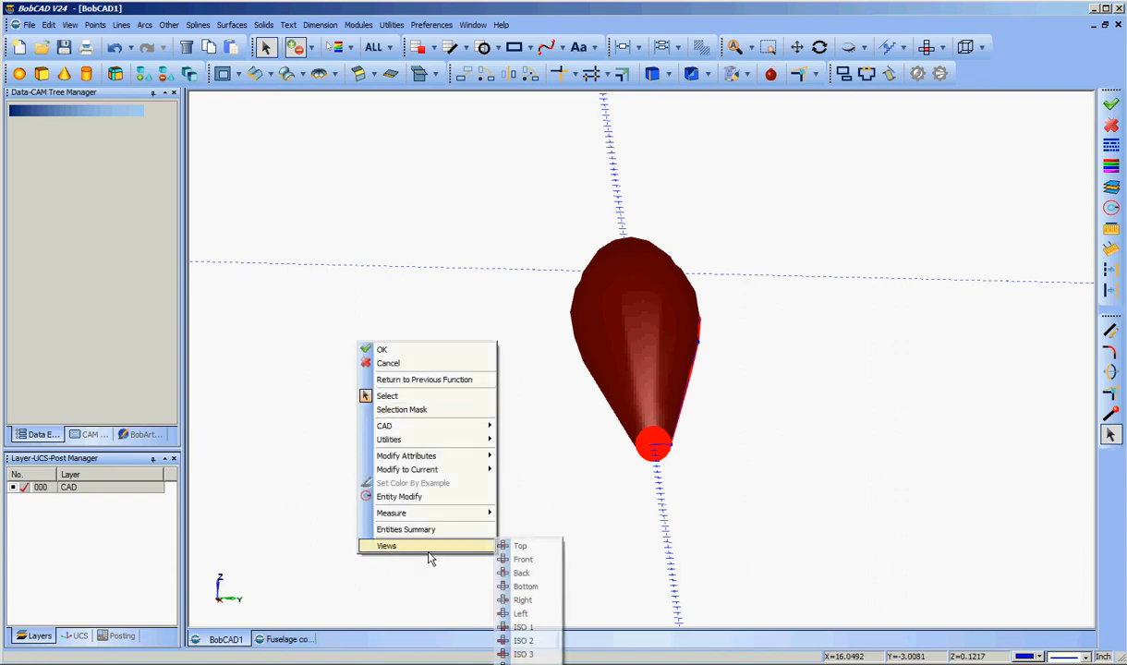
click(532, 547)
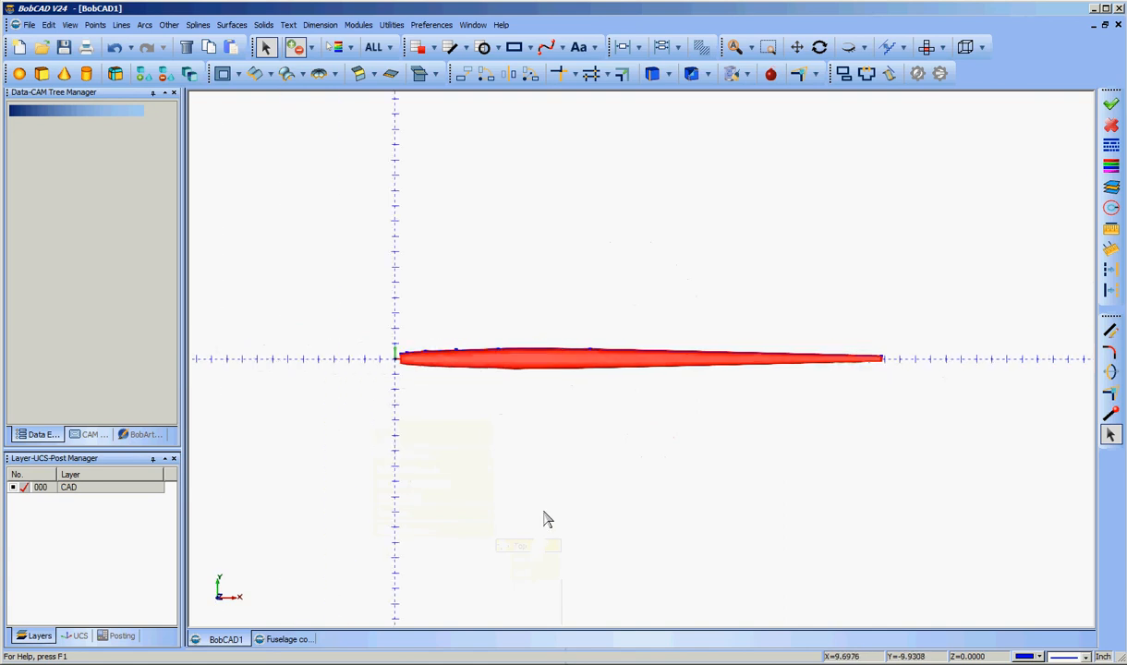